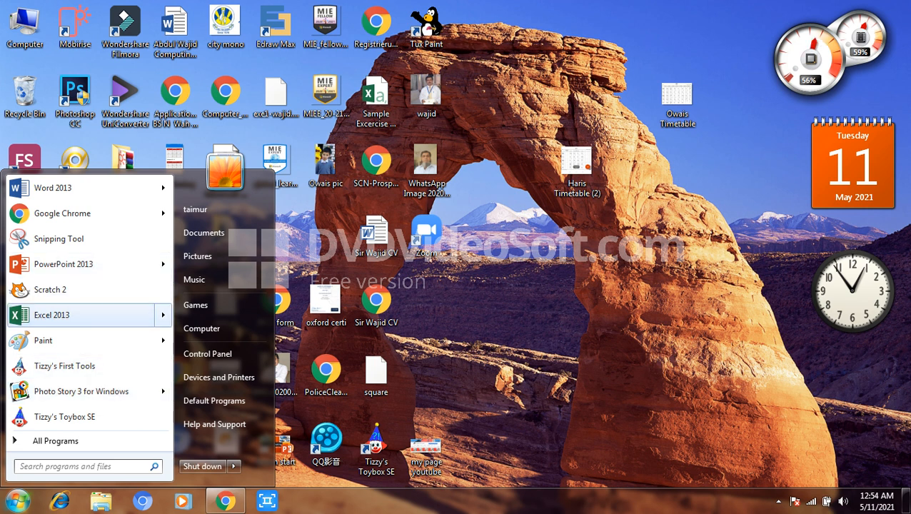
Step: Open the recent workbook "function" in Excel, dismiss the activation wizard and maximize the window
{"action": "mouse_move", "coordinate": [93, 315]}
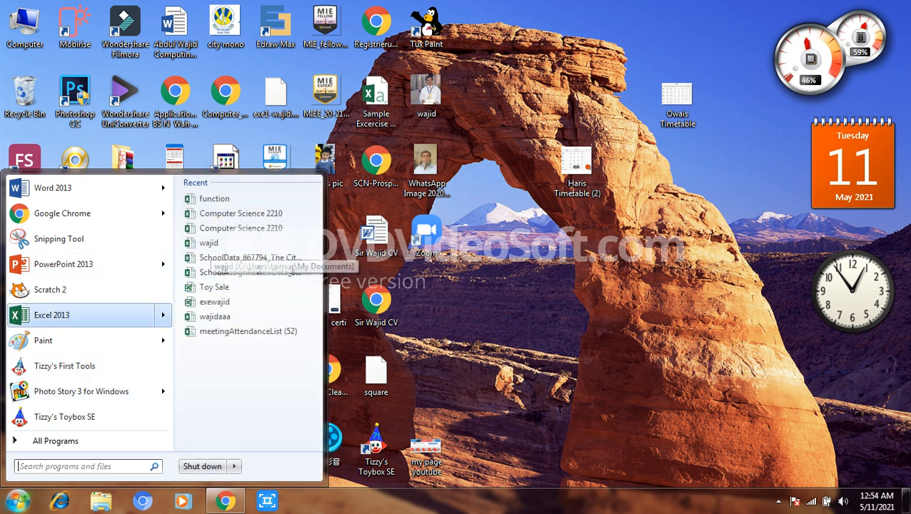
{"action": "left_click", "coordinate": [215, 198]}
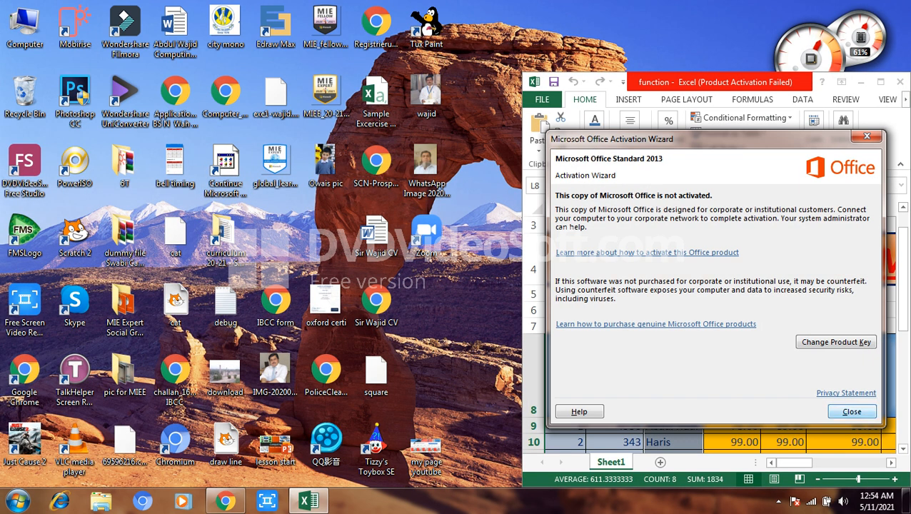
{"action": "left_click", "coordinate": [852, 412]}
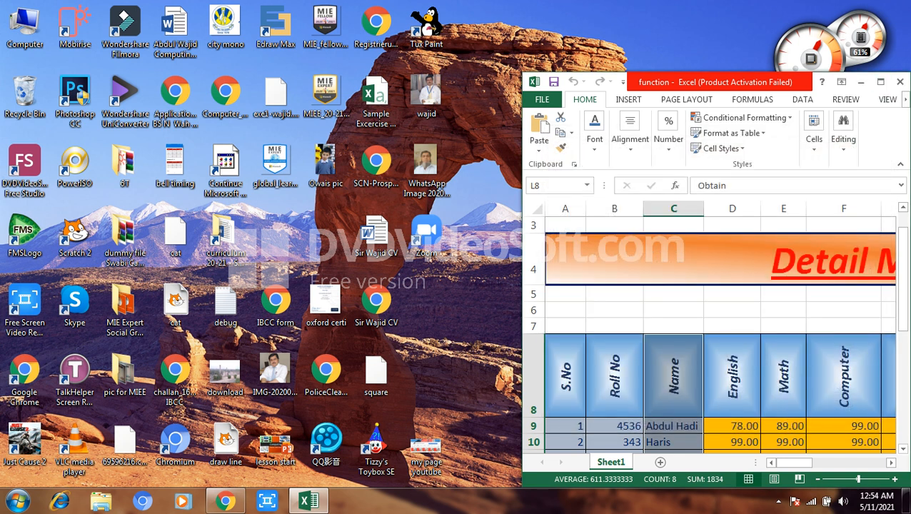
{"action": "left_click", "coordinate": [881, 81]}
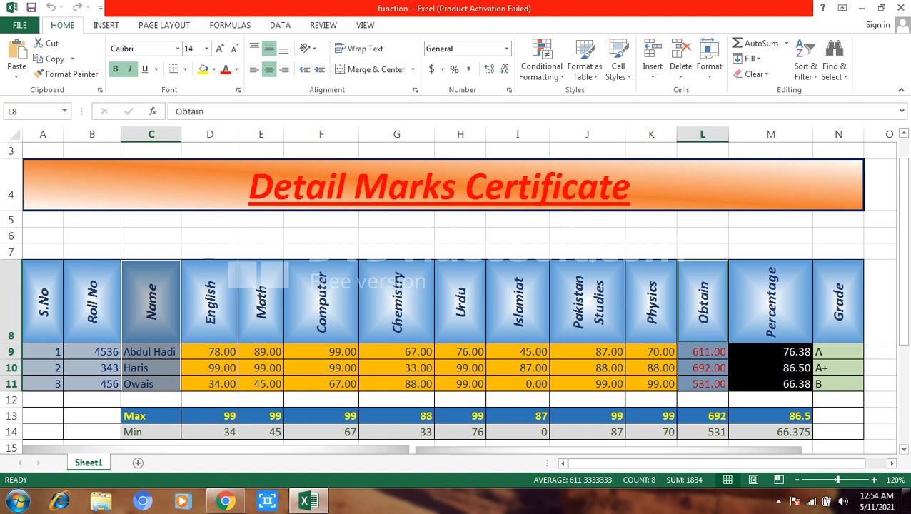
Step: Insert a 2-D clustered column chart from the names and subject marks in C8:K11
{"action": "left_click", "coordinate": [151, 302]}
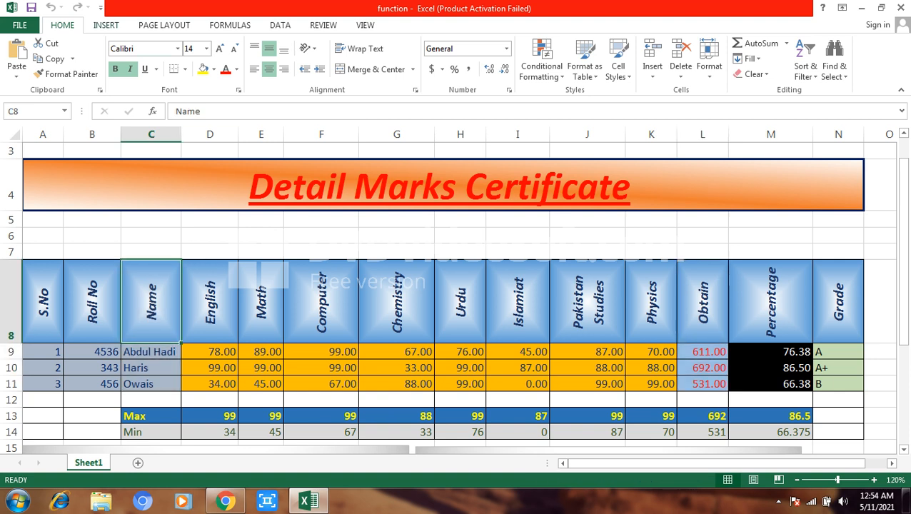
{"action": "left_click", "coordinate": [105, 25]}
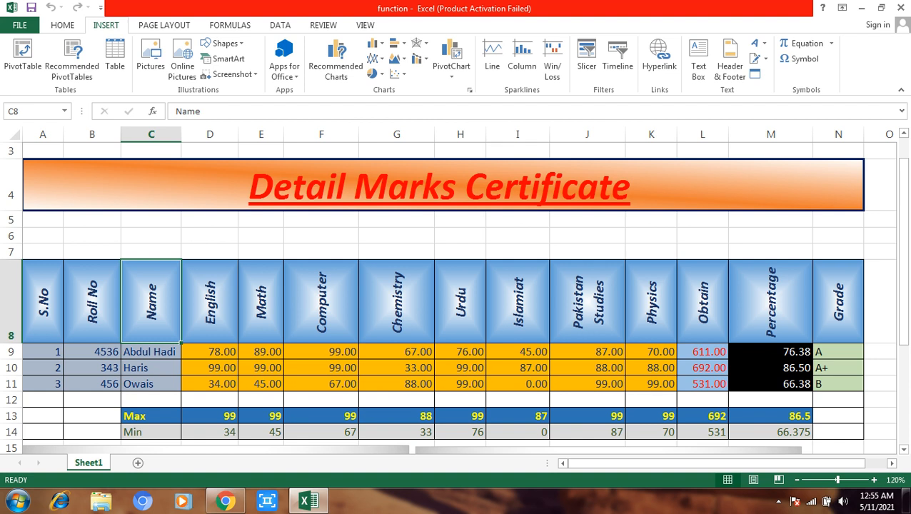
{"action": "left_click", "coordinate": [210, 301]}
{"action": "left_click", "coordinate": [151, 301]}
{"action": "left_click_drag", "start_coordinate": [152, 302], "coordinate": [652, 384]}
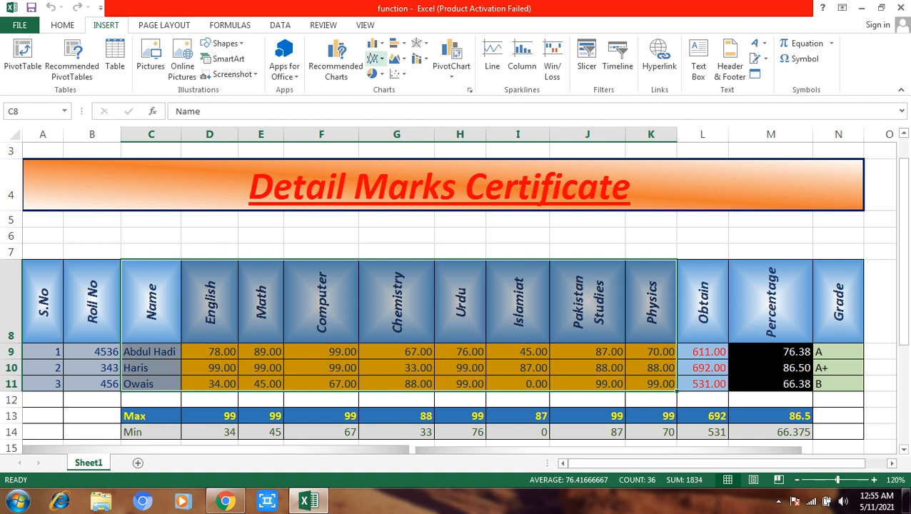
{"action": "left_click", "coordinate": [375, 42]}
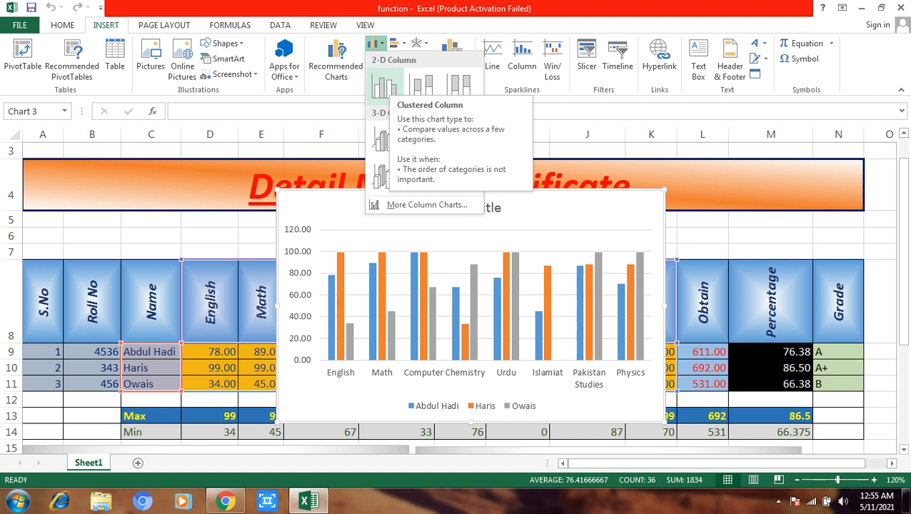
{"action": "left_click", "coordinate": [383, 86]}
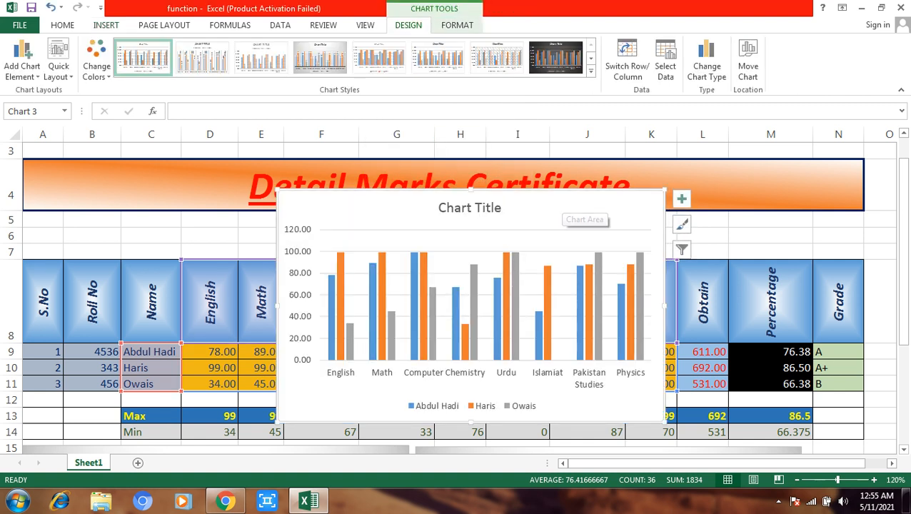
Step: Move the new column chart below the existing charts to start at row 30, and widen it to reach column M
{"action": "right_click", "coordinate": [564, 197]}
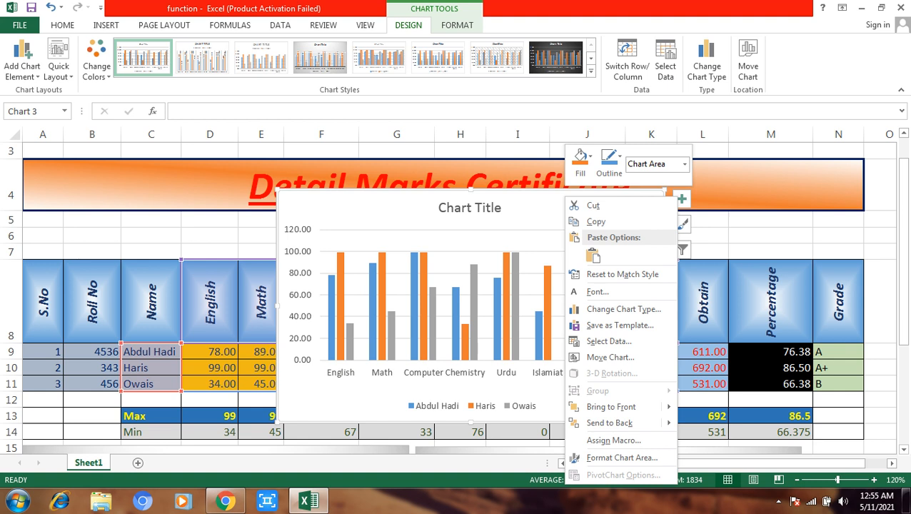
{"action": "key", "text": "Escape"}
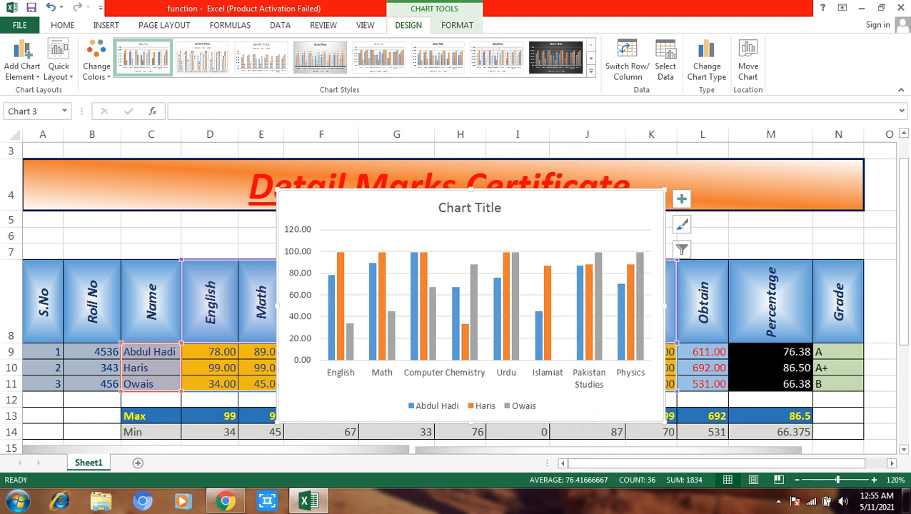
{"action": "left_click_drag", "start_coordinate": [617, 197], "coordinate": [461, 452]}
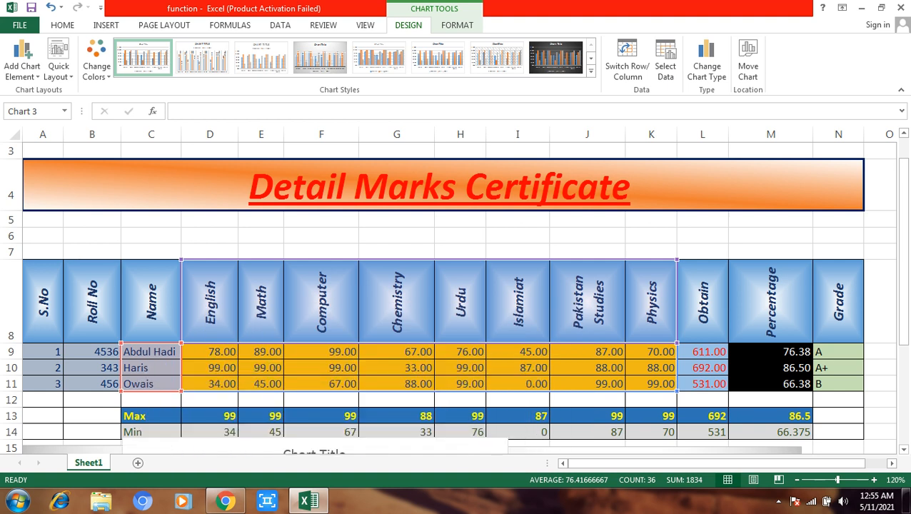
{"action": "scroll", "coordinate": [455, 298], "scroll_direction": "down", "scroll_amount": 3}
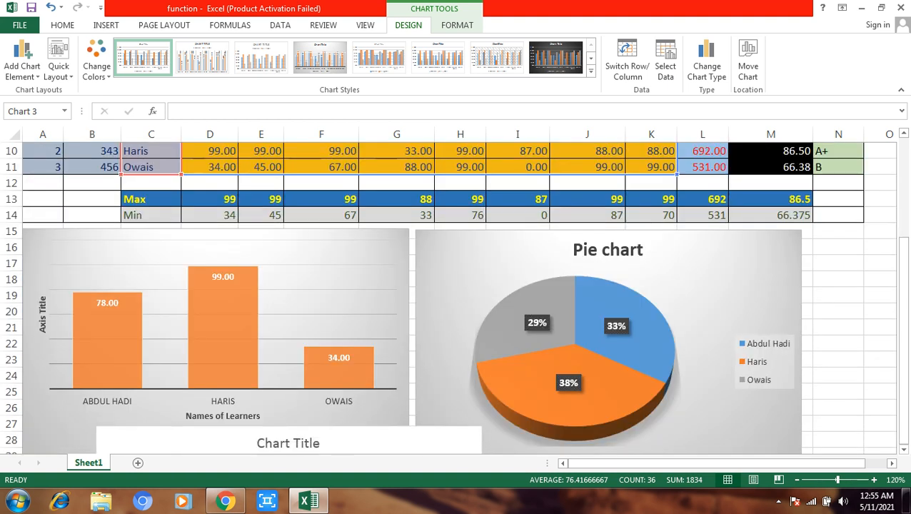
{"action": "scroll", "coordinate": [455, 298], "scroll_direction": "down", "scroll_amount": 3}
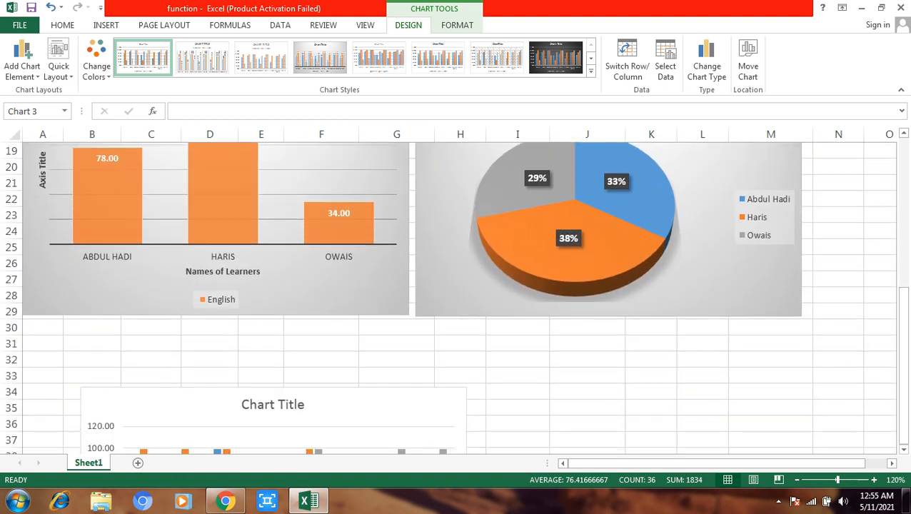
{"action": "left_click_drag", "start_coordinate": [307, 364], "coordinate": [293, 336]}
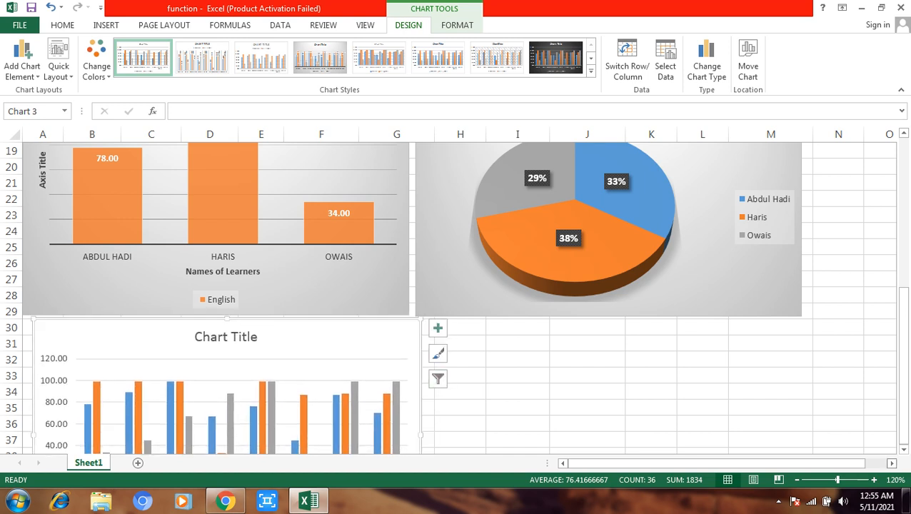
{"action": "scroll", "coordinate": [454, 298], "scroll_direction": "down", "scroll_amount": 1}
{"action": "scroll", "coordinate": [454, 297], "scroll_direction": "down", "scroll_amount": 2}
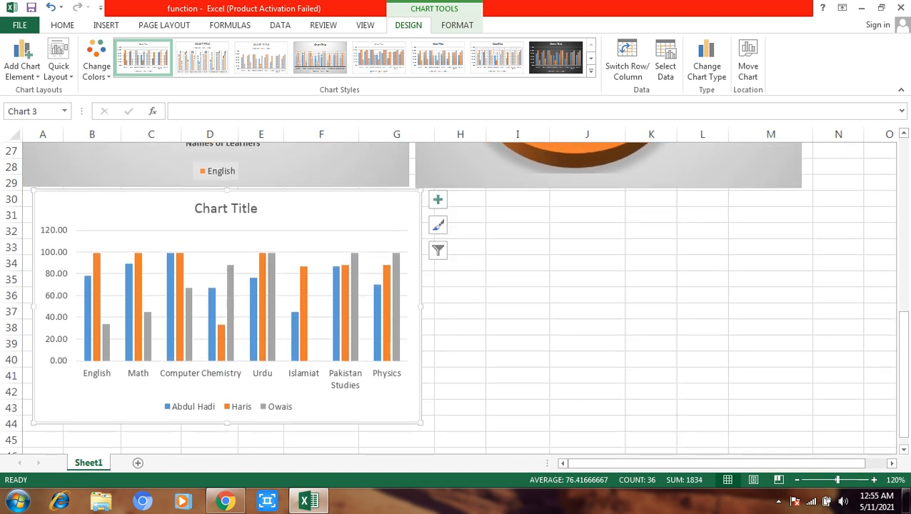
{"action": "left_click_drag", "start_coordinate": [421, 307], "coordinate": [780, 307]}
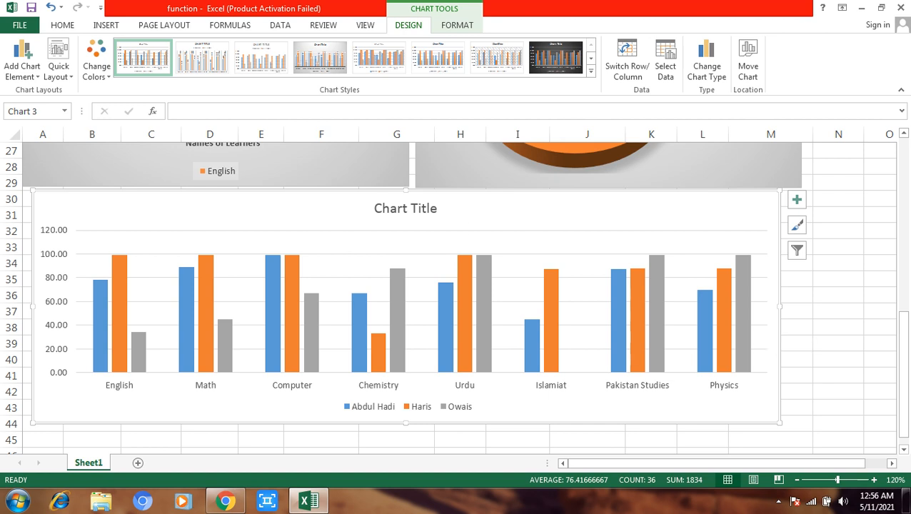
Step: Replace the column chart's title with "Subjects Marks"
{"action": "left_click", "coordinate": [421, 210]}
{"action": "left_click", "coordinate": [437, 209]}
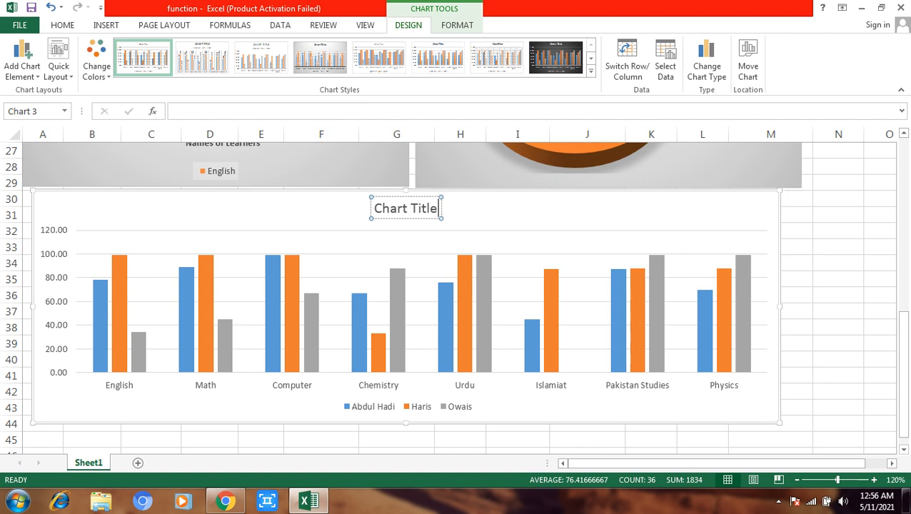
{"action": "key", "text": "BackSpace"}
{"action": "key", "text": "BackSpace"}
{"action": "key", "text": "BackSpace"}
{"action": "key", "text": "BackSpace"}
{"action": "key", "text": "BackSpace"}
{"action": "key", "text": "BackSpace"}
{"action": "key", "text": "BackSpace"}
{"action": "key", "text": "BackSpace"}
{"action": "key", "text": "BackSpace"}
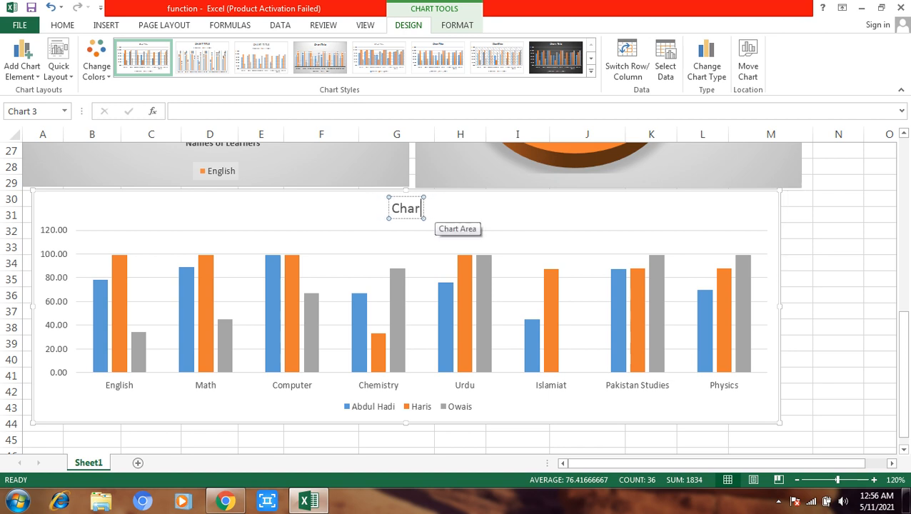
{"action": "key", "text": "BackSpace"}
{"action": "key", "text": "BackSpace"}
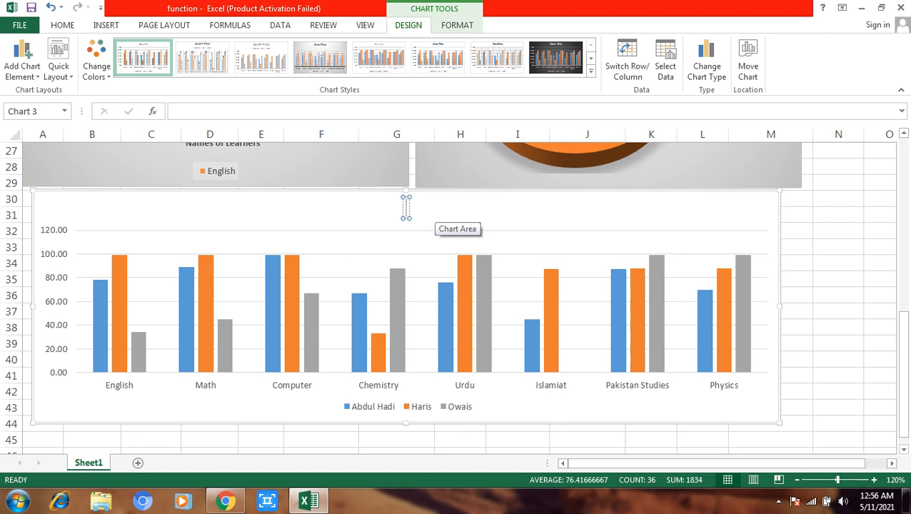
{"action": "type", "text": "Su"}
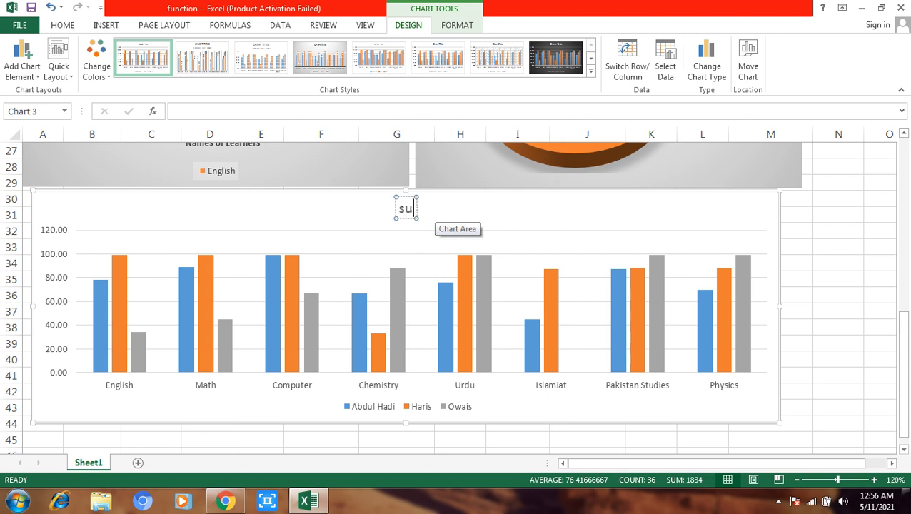
{"action": "type", "text": "bjects"}
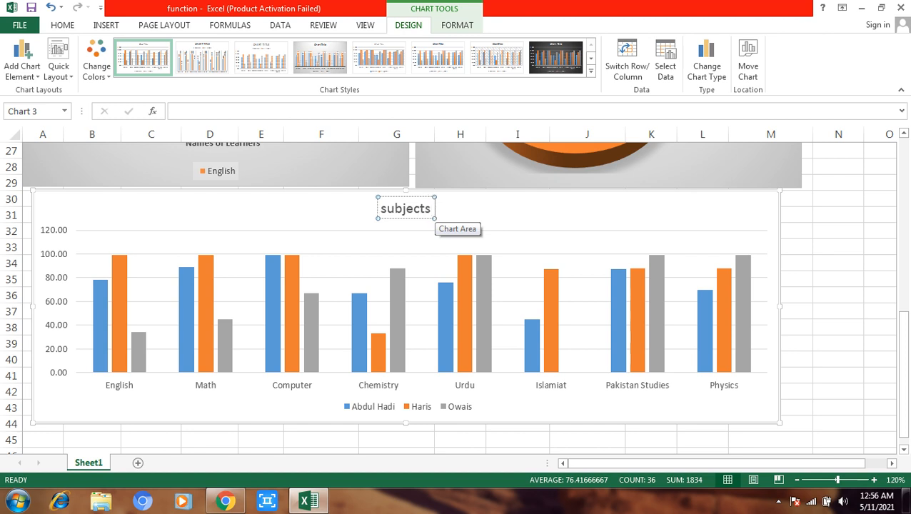
{"action": "type", "text": " Mar"}
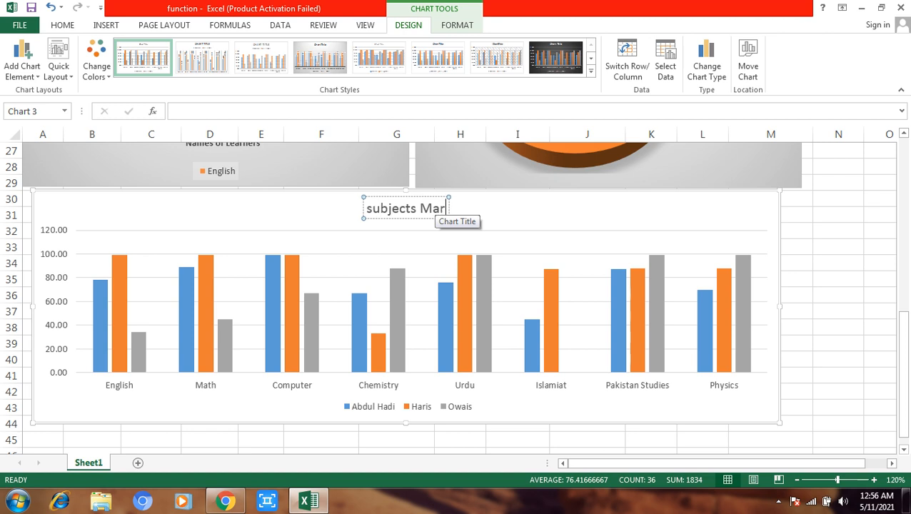
{"action": "type", "text": "ks"}
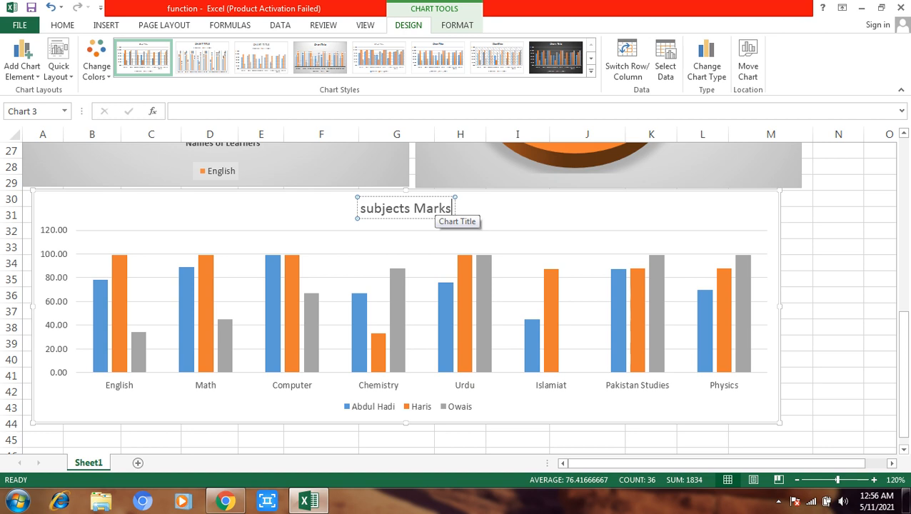
{"action": "key", "text": "Home"}
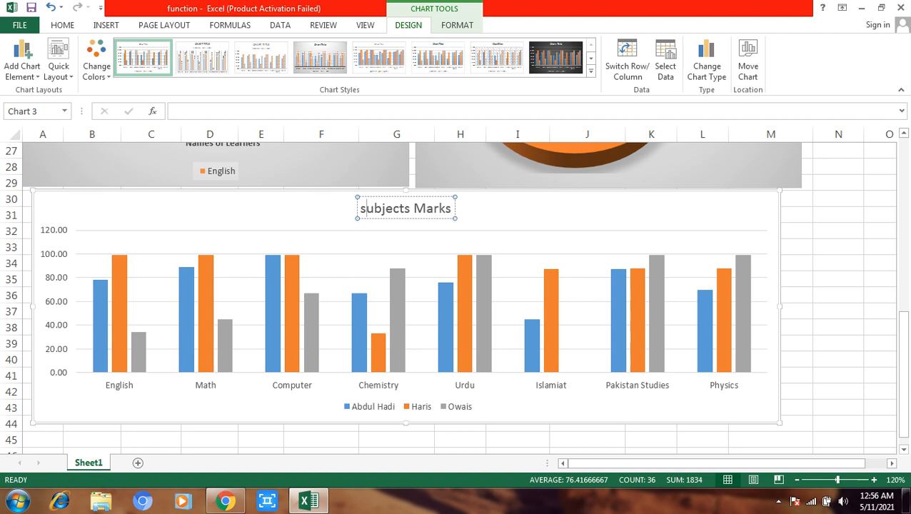
{"action": "key", "text": "Delete"}
{"action": "type", "text": "S"}
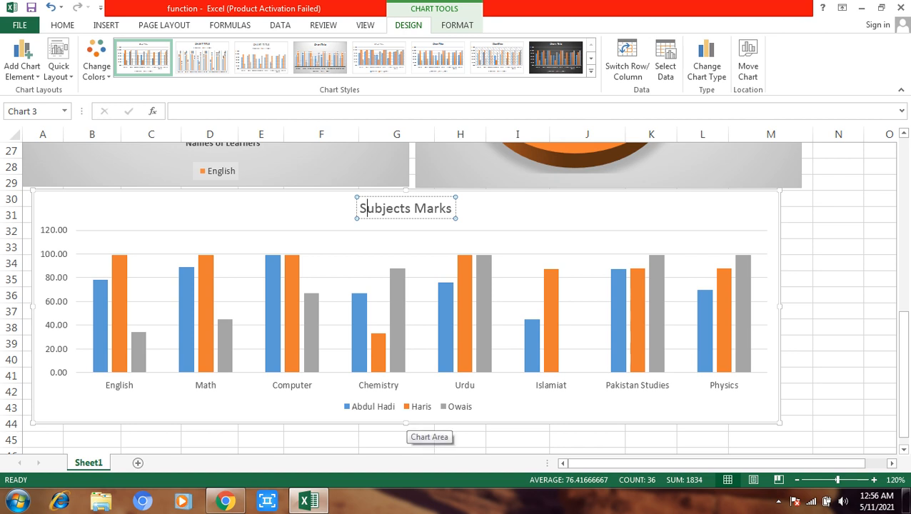
Step: Extend the column chart's bottom edge to row 50 and add data labels to the gray series
{"action": "left_click_drag", "start_coordinate": [406, 417], "coordinate": [406, 389]}
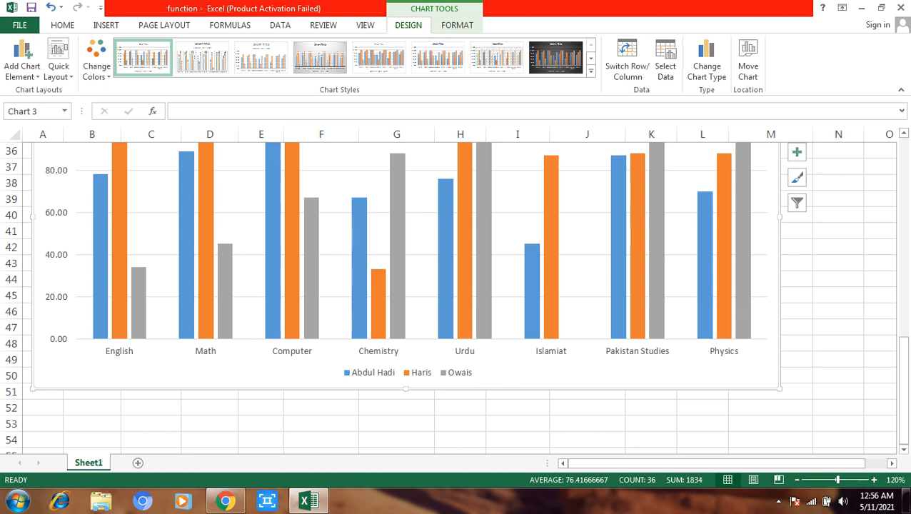
{"action": "left_click", "coordinate": [397, 236]}
{"action": "right_click", "coordinate": [398, 231]}
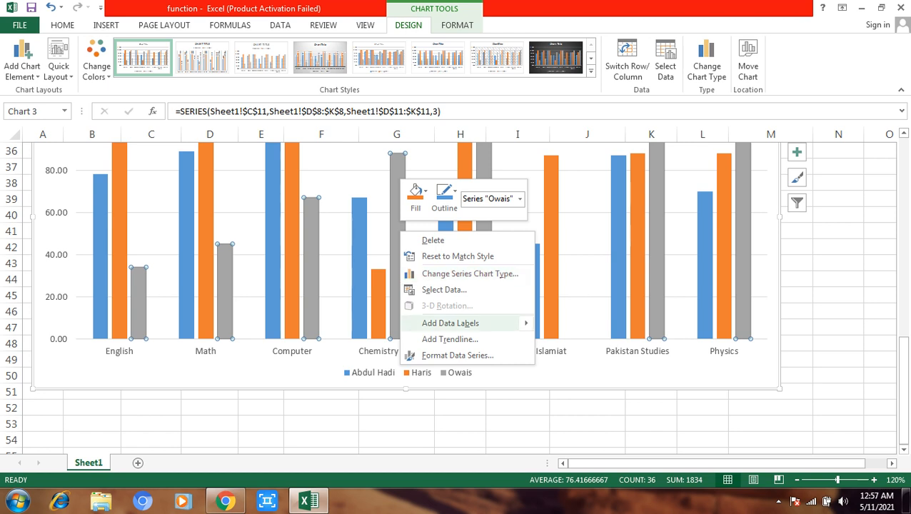
{"action": "mouse_move", "coordinate": [457, 323]}
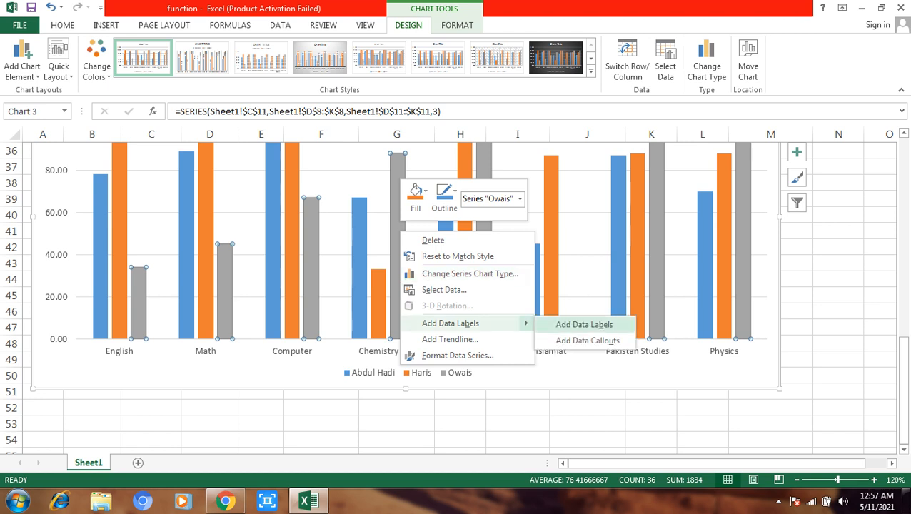
{"action": "left_click", "coordinate": [584, 325]}
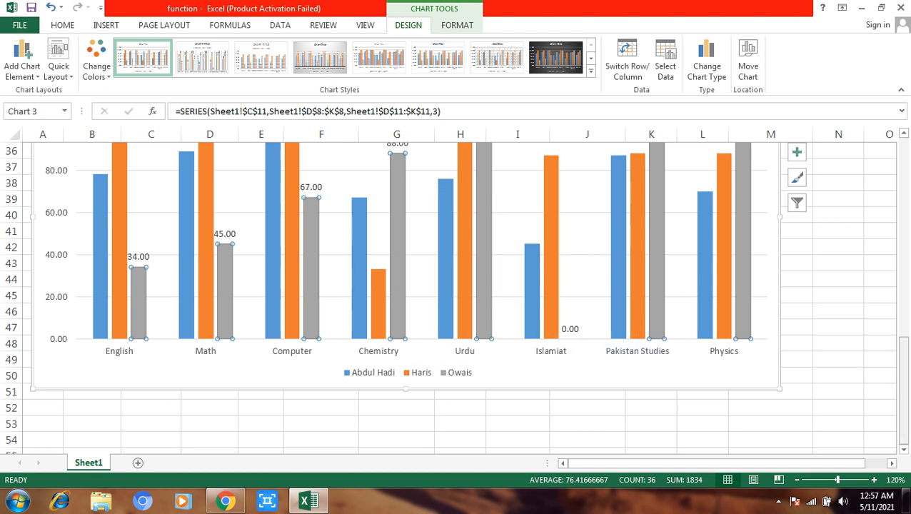
Step: Try several chart styles on the column chart and apply the one with the hatched plot area background
{"action": "left_click_drag", "start_coordinate": [903, 350], "coordinate": [903, 329]}
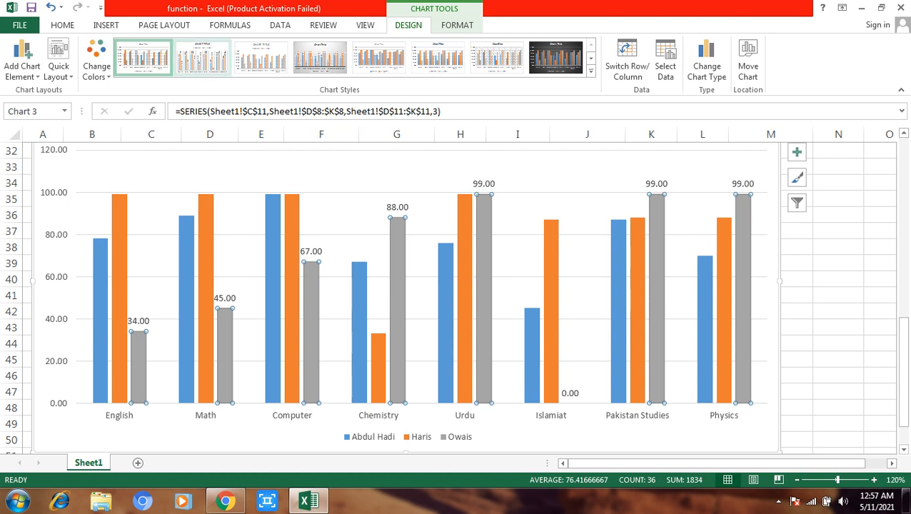
{"action": "left_click", "coordinate": [202, 57]}
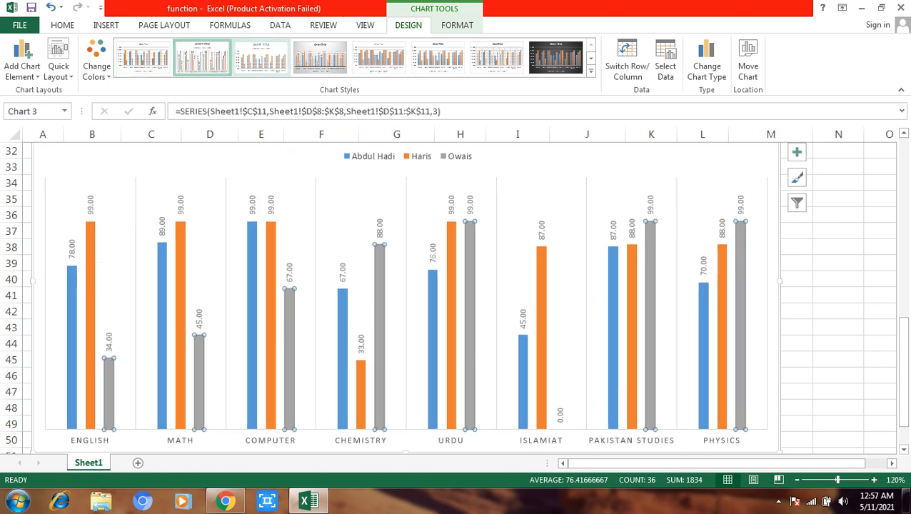
{"action": "left_click", "coordinate": [251, 64]}
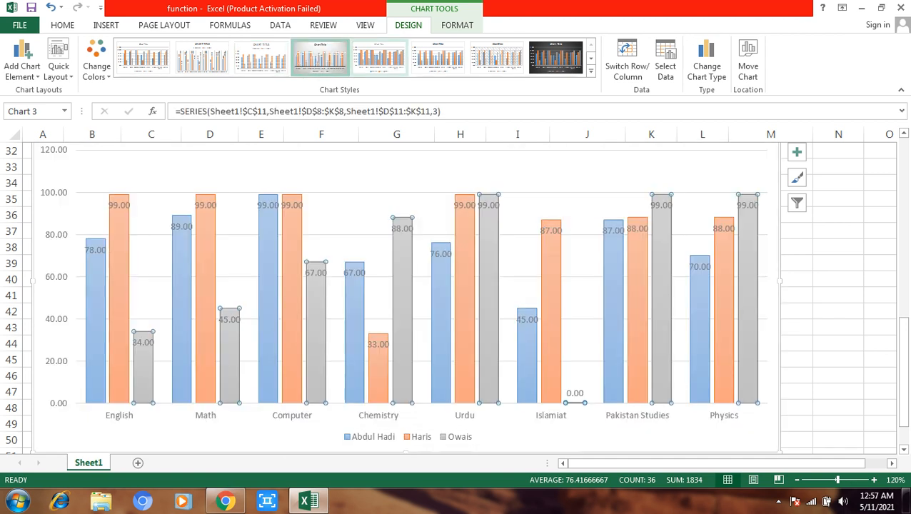
{"action": "left_click", "coordinate": [378, 57]}
{"action": "left_click", "coordinate": [438, 58]}
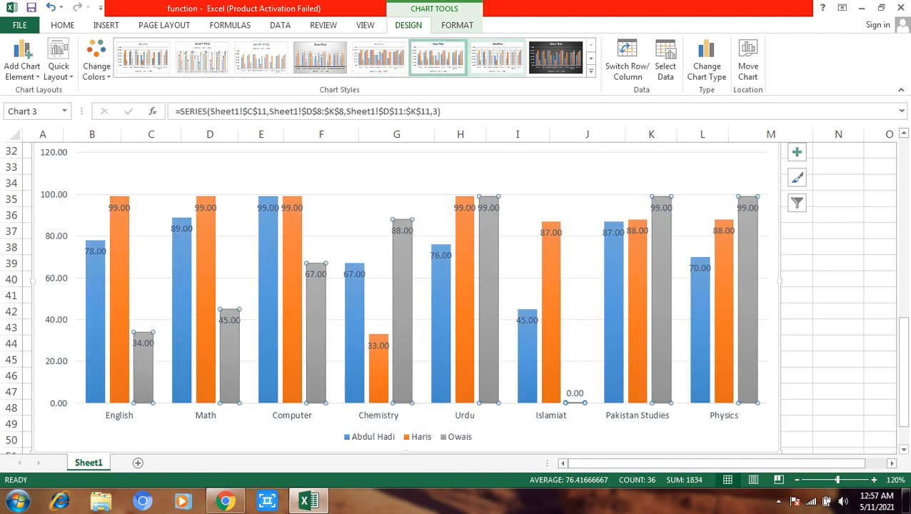
{"action": "left_click", "coordinate": [497, 58]}
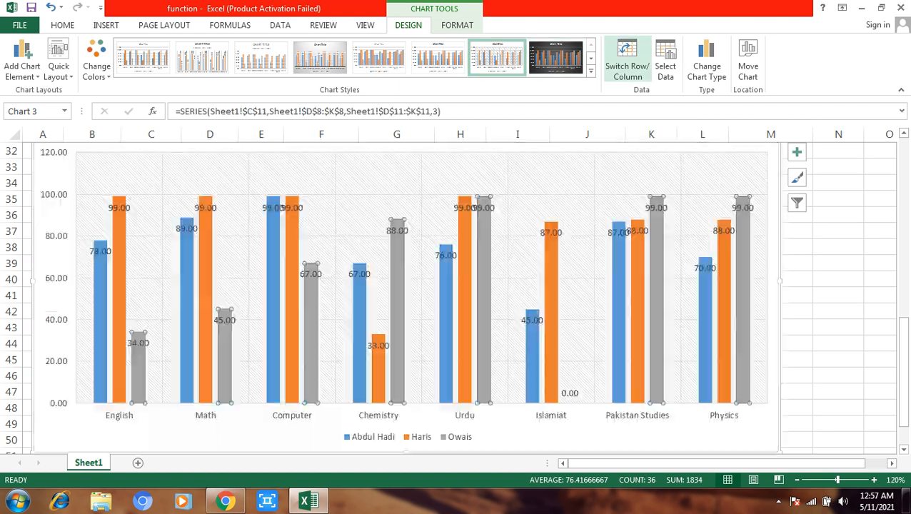
Step: Switch the column chart's rows and columns back and forth, finishing with the subjects along the horizontal axis
{"action": "left_click", "coordinate": [627, 61]}
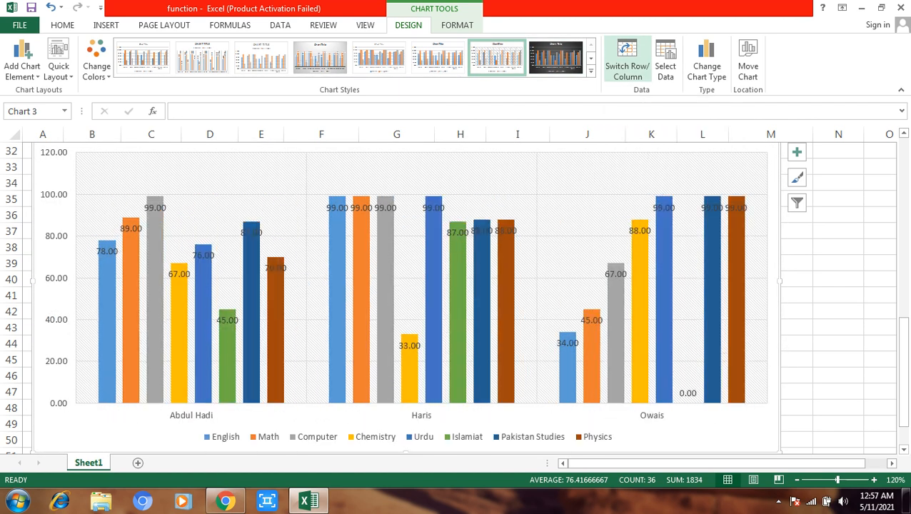
{"action": "left_click", "coordinate": [628, 60]}
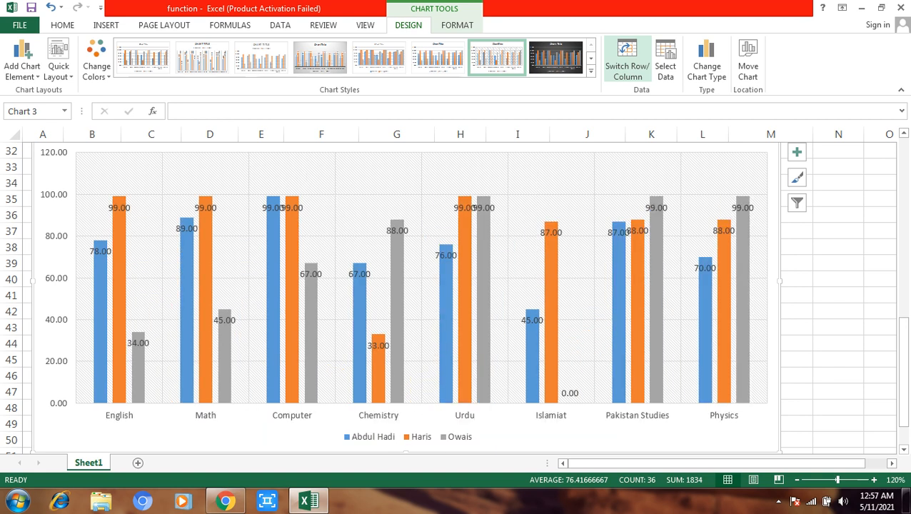
{"action": "left_click", "coordinate": [627, 61]}
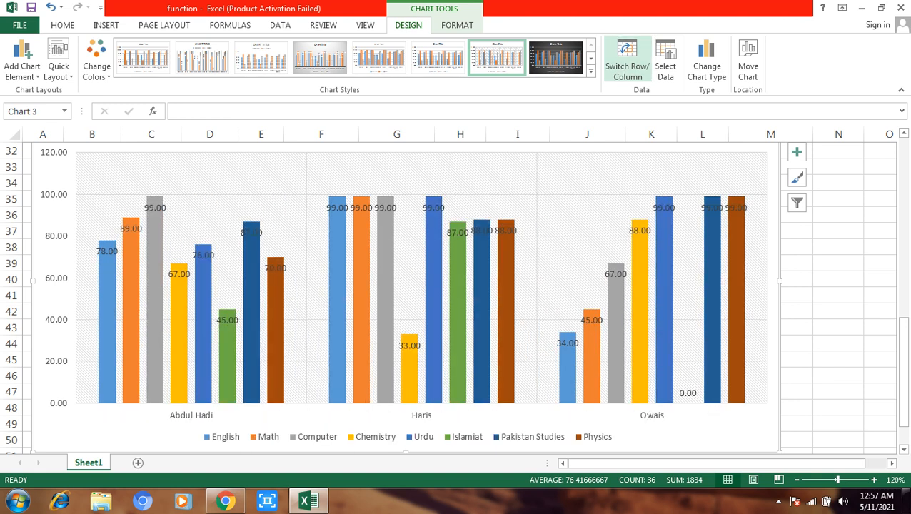
{"action": "left_click", "coordinate": [627, 61]}
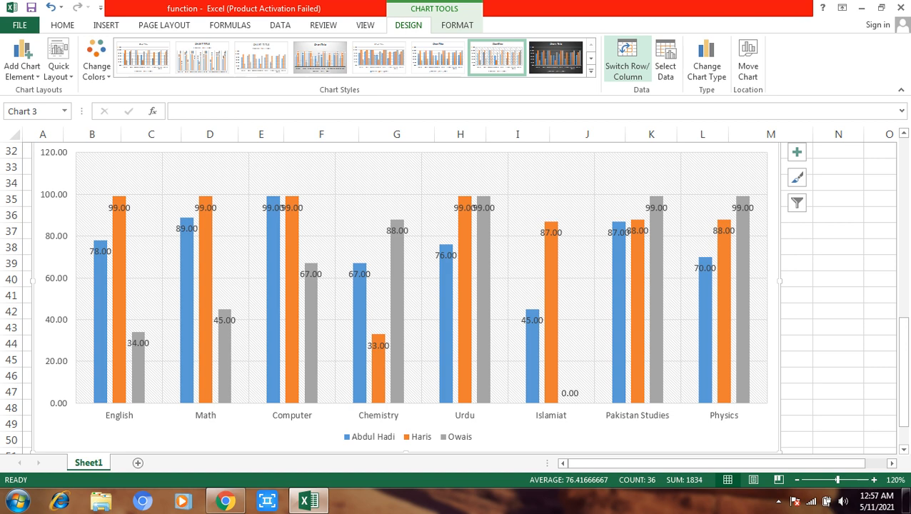
{"action": "left_click", "coordinate": [627, 60]}
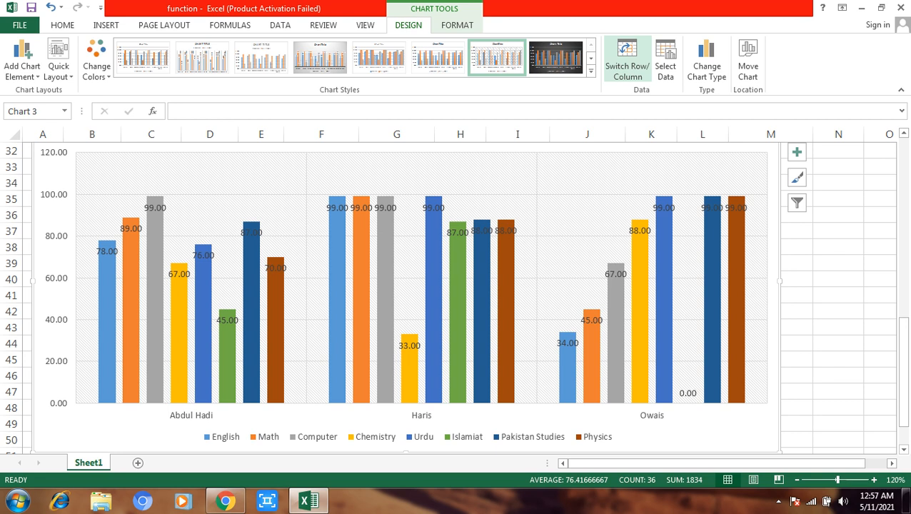
{"action": "left_click", "coordinate": [628, 59]}
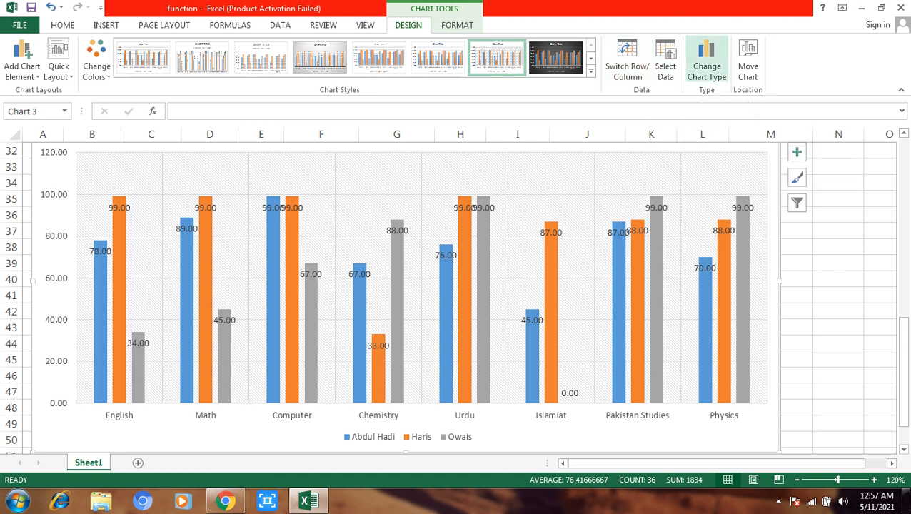
Step: Change the Subjects Marks chart to the basic Line chart type, keeping the subjects along the horizontal axis
{"action": "left_click", "coordinate": [706, 61]}
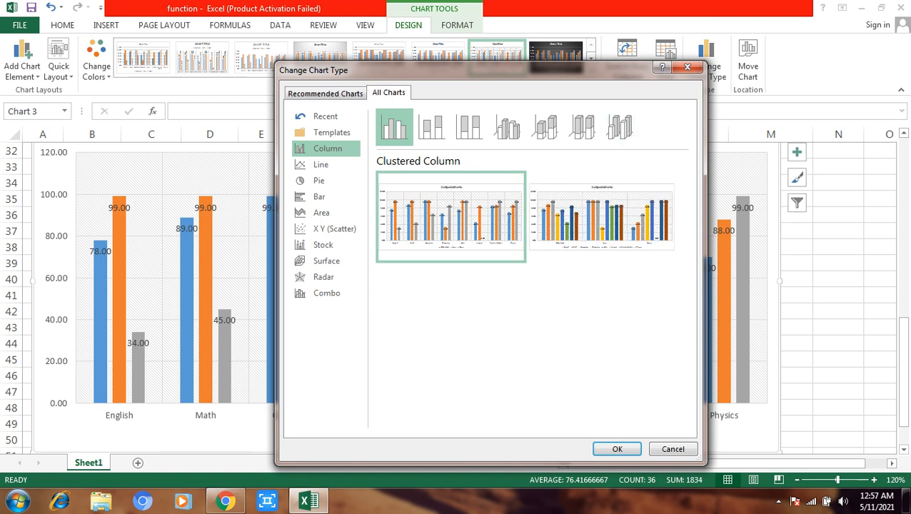
{"action": "mouse_move", "coordinate": [452, 217]}
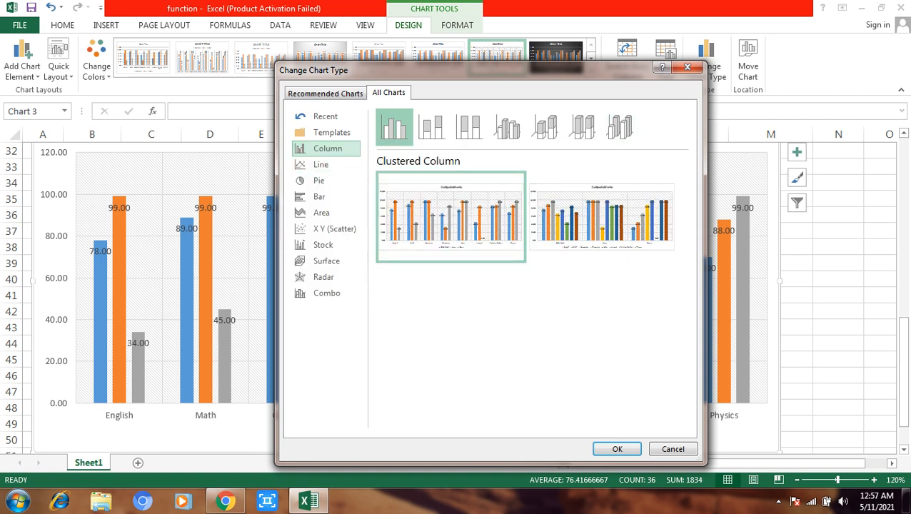
{"action": "left_click", "coordinate": [321, 165]}
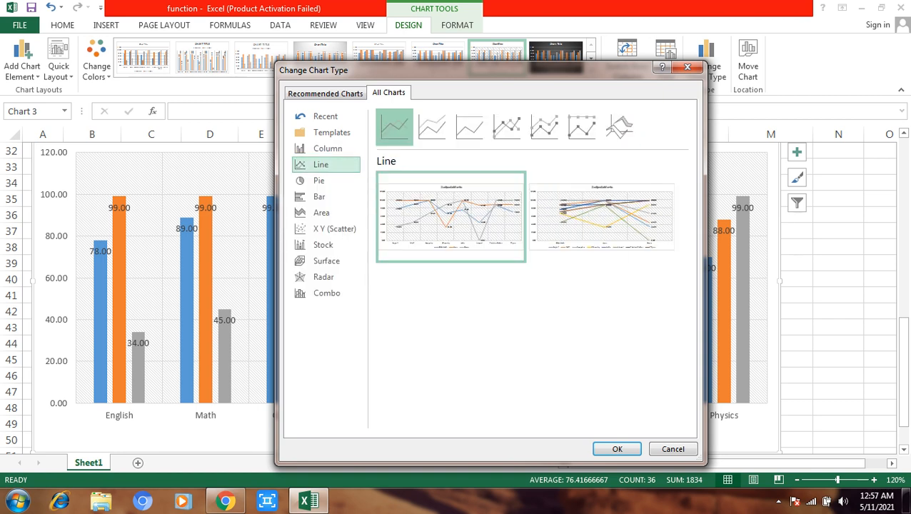
{"action": "mouse_move", "coordinate": [451, 217]}
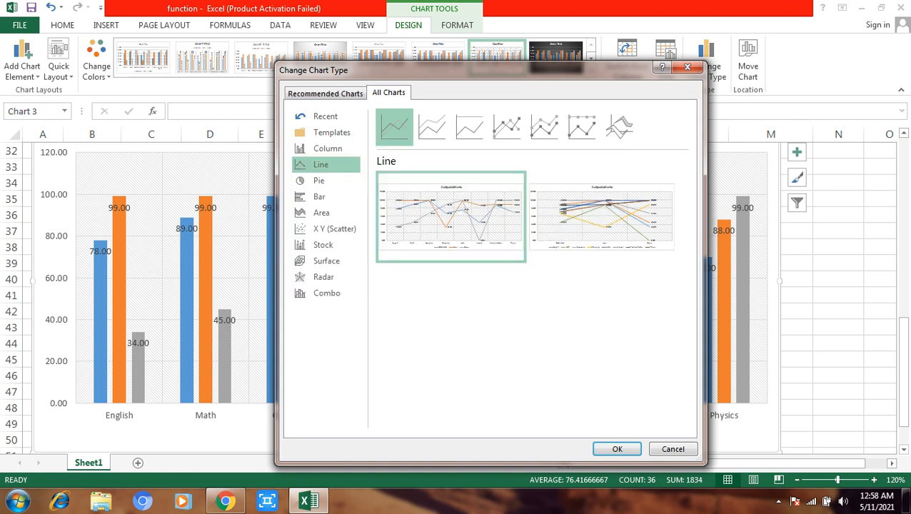
{"action": "left_click", "coordinate": [617, 449]}
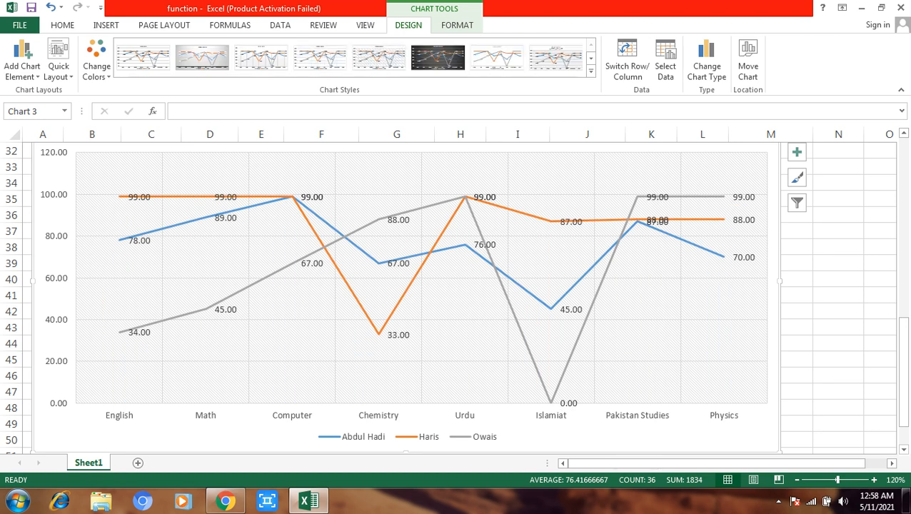
Step: Preview the Pie chart type for the marks chart, and change the chart to Clustered Bar
{"action": "left_click", "coordinate": [707, 64]}
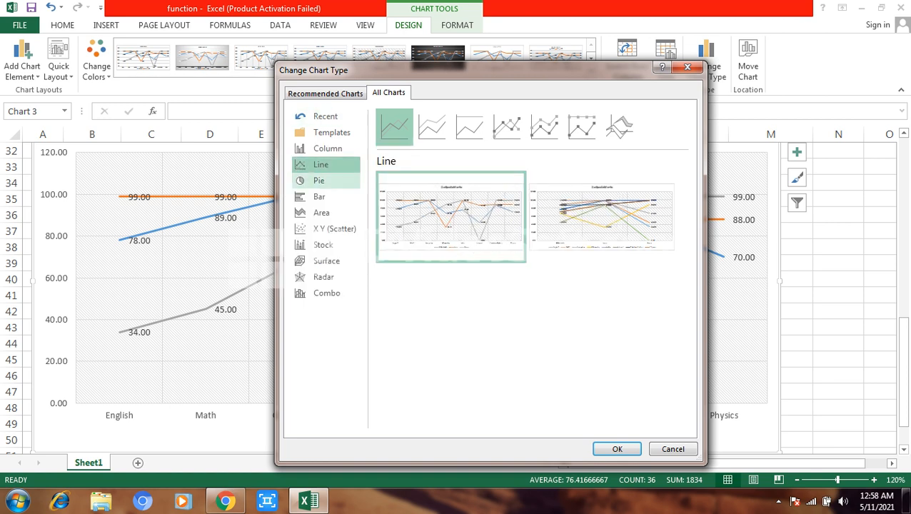
{"action": "left_click", "coordinate": [319, 181]}
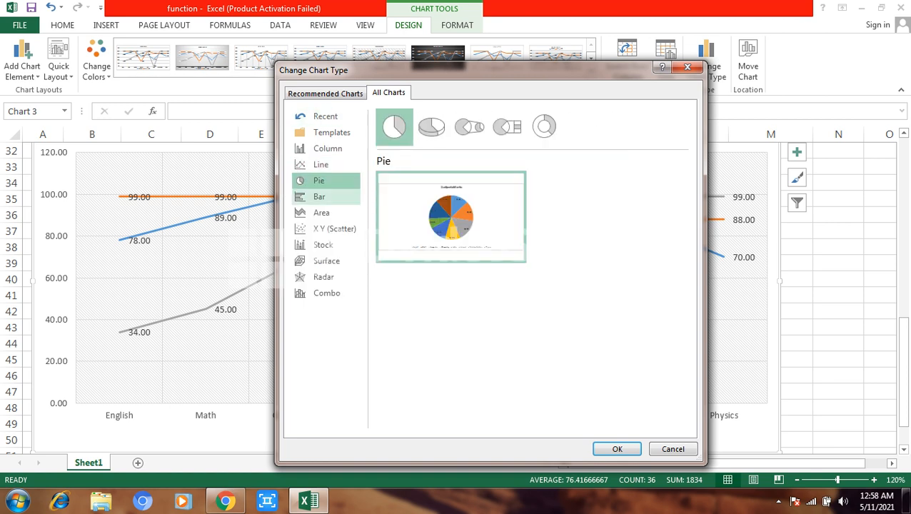
{"action": "left_click", "coordinate": [319, 196]}
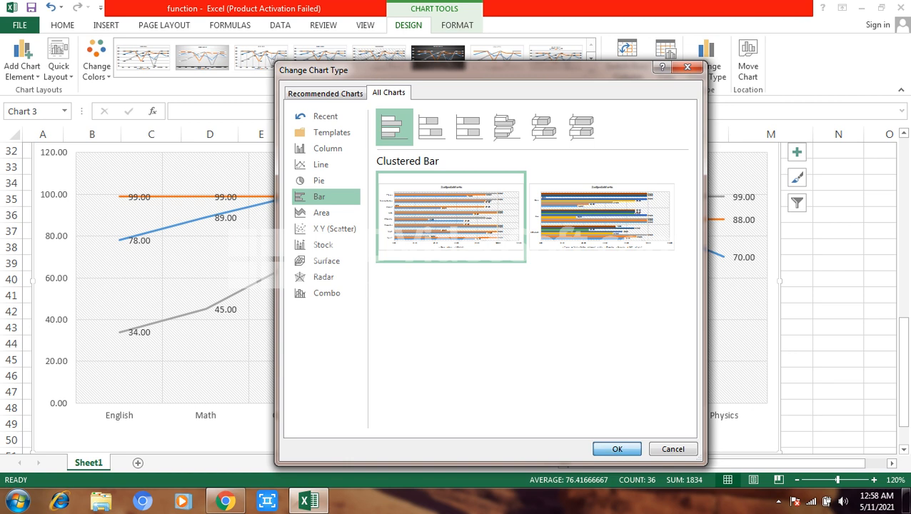
{"action": "left_click", "coordinate": [617, 449]}
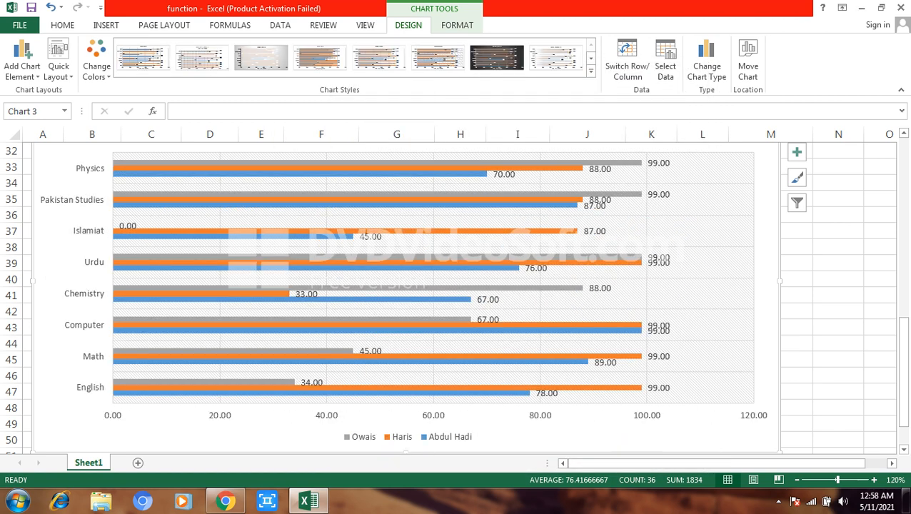
Step: Preview the stacked, 100% stacked and 3-D bar types and the Area type, and change the chart to Clustered Column
{"action": "left_click", "coordinate": [706, 63]}
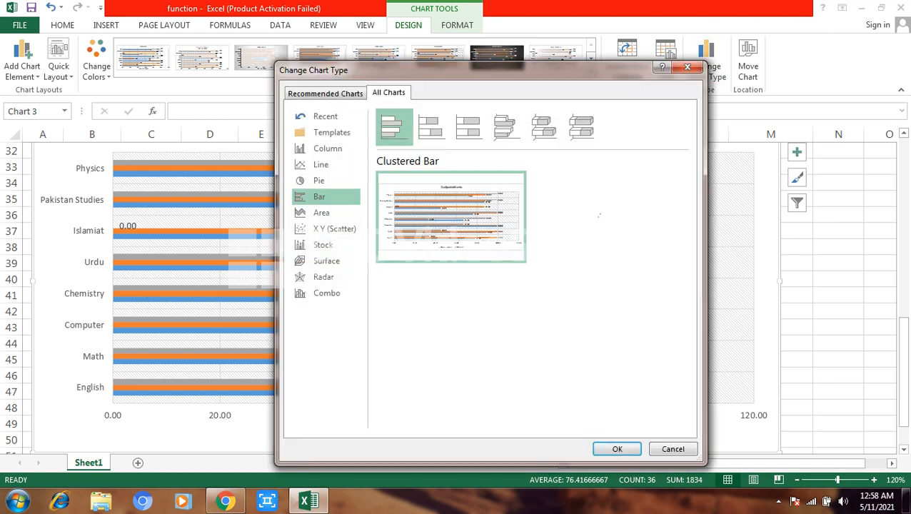
{"action": "left_click", "coordinate": [431, 127]}
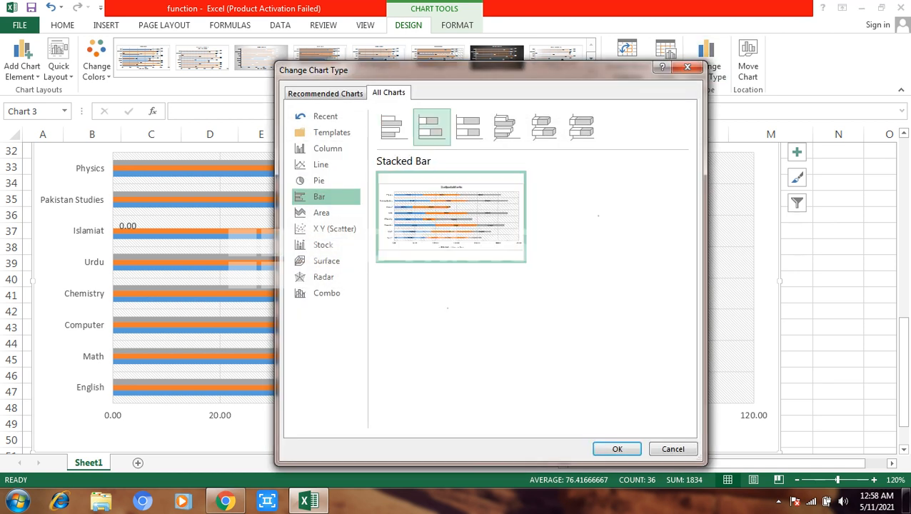
{"action": "left_click", "coordinate": [468, 126]}
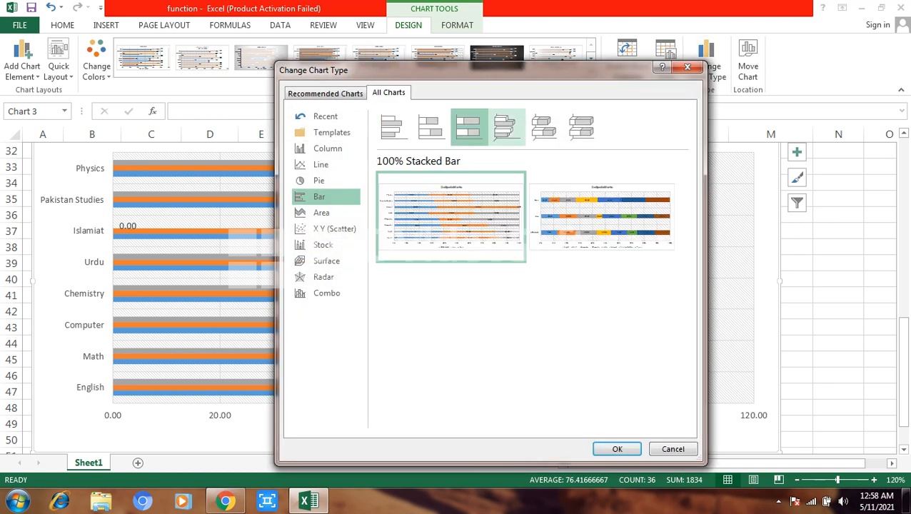
{"action": "left_click", "coordinate": [505, 126]}
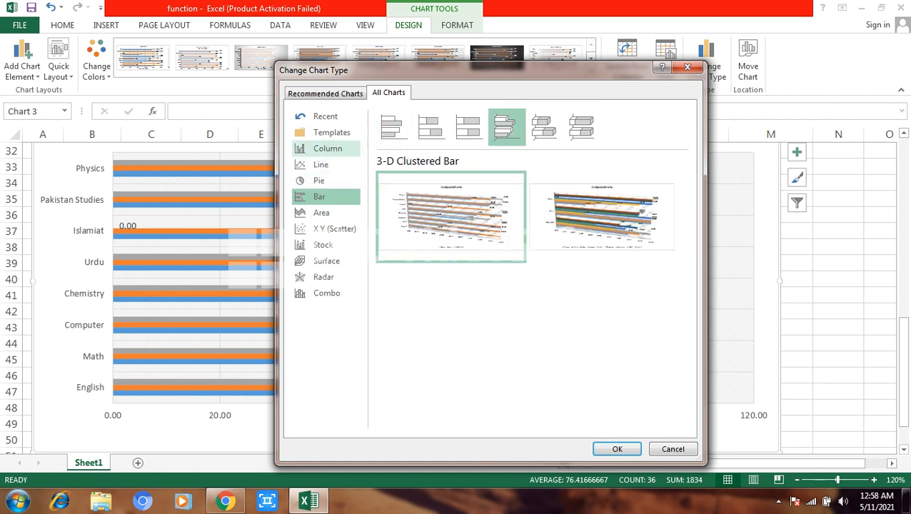
{"action": "left_click", "coordinate": [321, 212]}
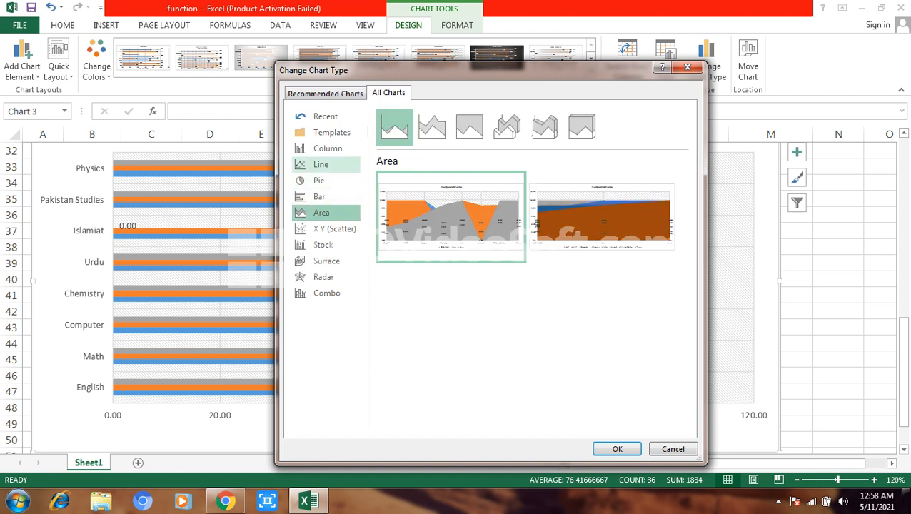
{"action": "left_click", "coordinate": [328, 148]}
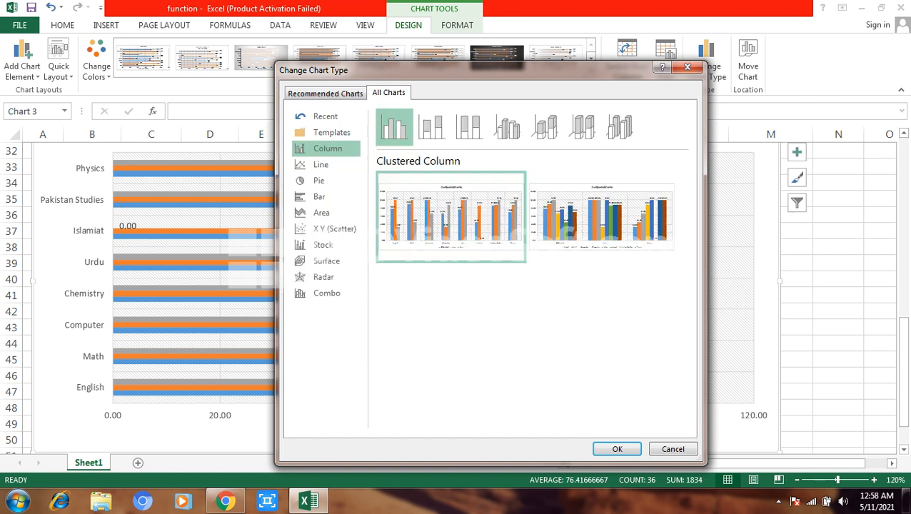
{"action": "key", "text": "Return"}
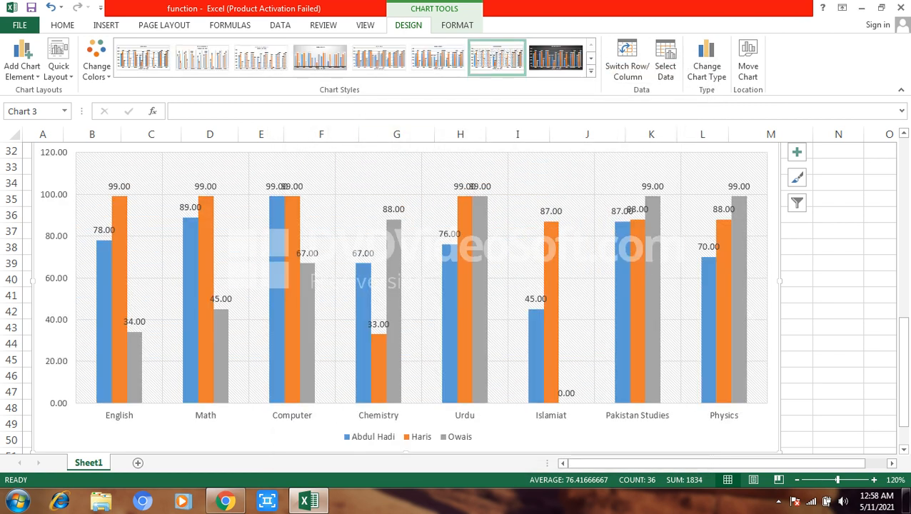
Step: Recolor the column chart with the colorful orange, yellow and green palette, and apply quick layout Layout 5
{"action": "left_click", "coordinate": [96, 61]}
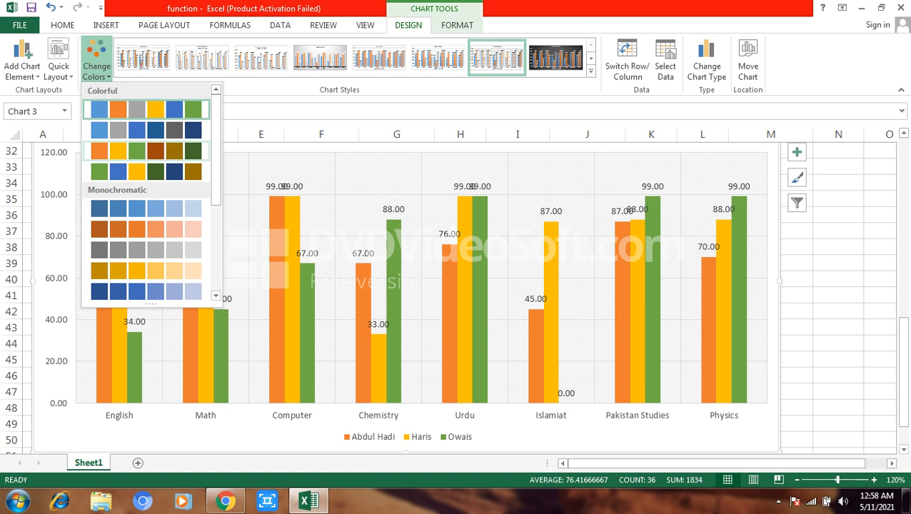
{"action": "left_click", "coordinate": [147, 151]}
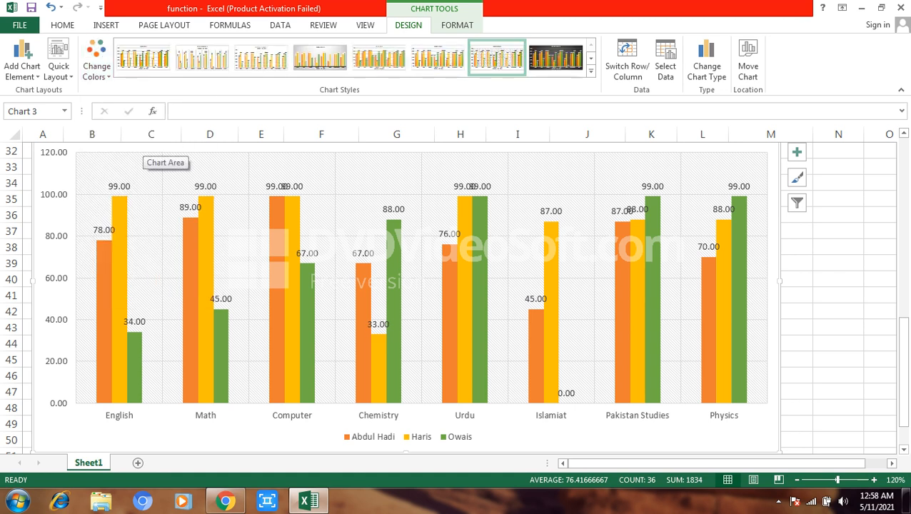
{"action": "left_click", "coordinate": [59, 59]}
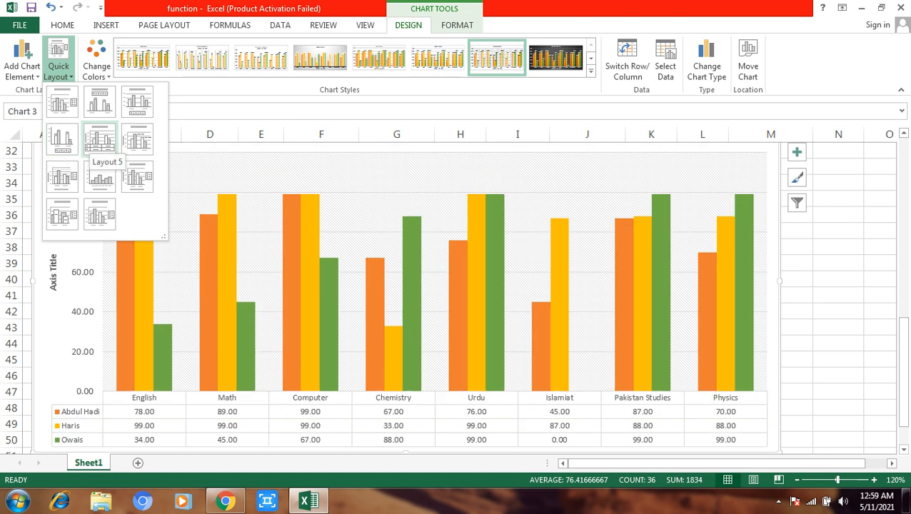
{"action": "left_click", "coordinate": [100, 139]}
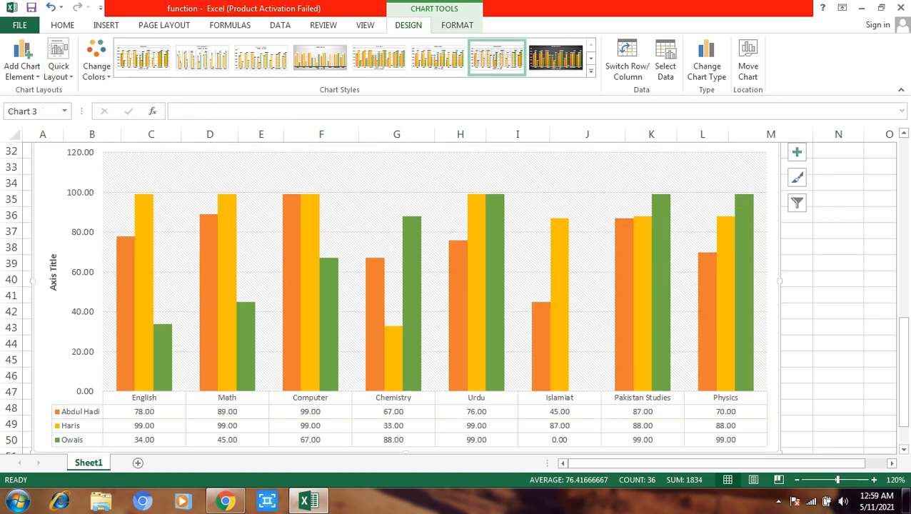
Step: Set the chart title's position to Above Chart
{"action": "left_click", "coordinate": [22, 70]}
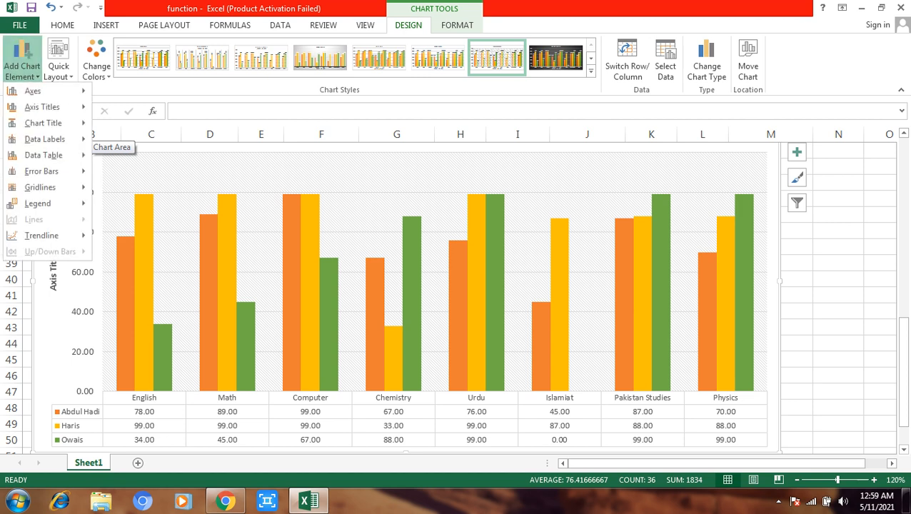
{"action": "mouse_move", "coordinate": [32, 90]}
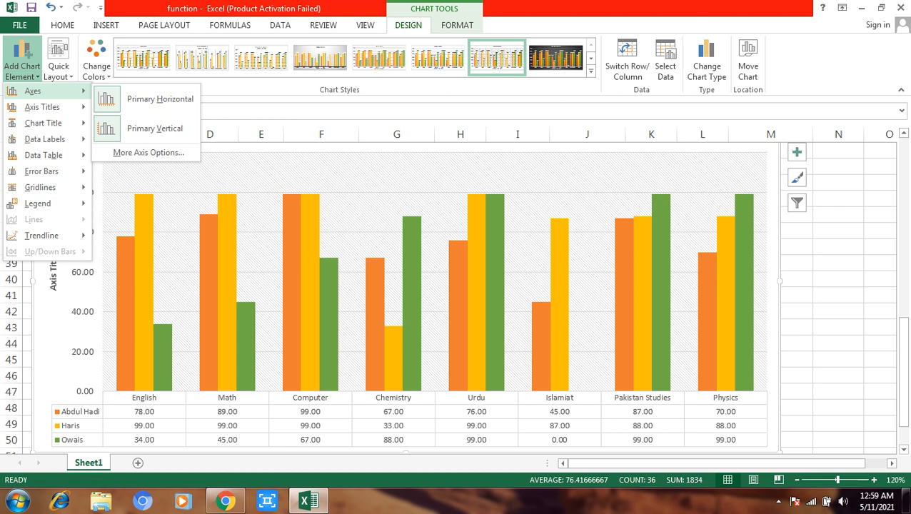
{"action": "mouse_move", "coordinate": [42, 107]}
{"action": "mouse_move", "coordinate": [43, 123]}
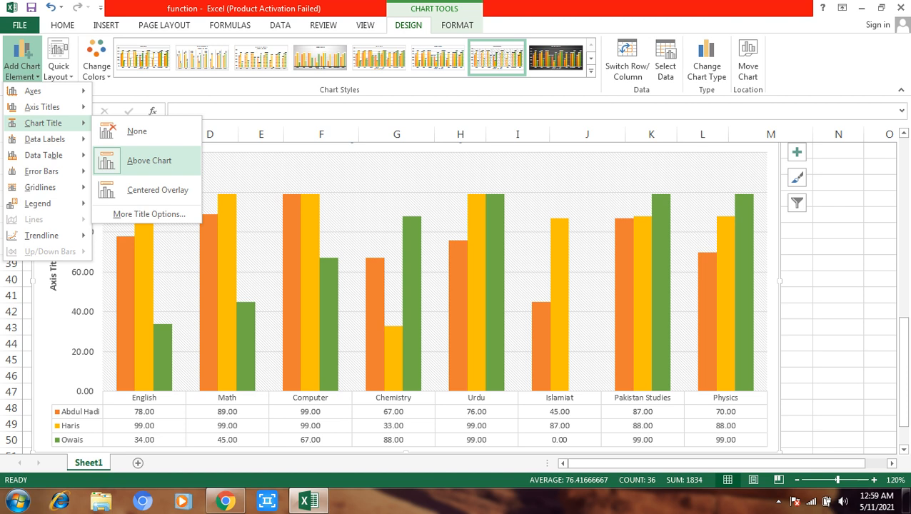
{"action": "left_click", "coordinate": [149, 161]}
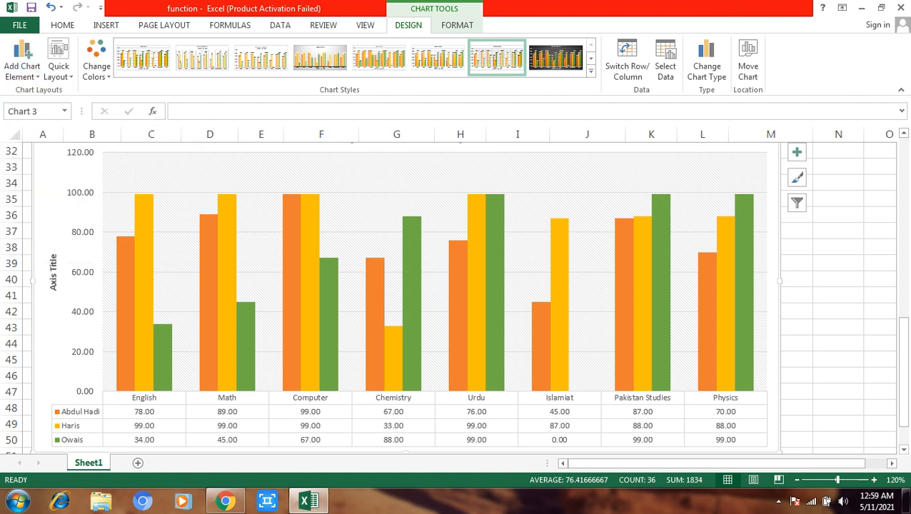
Step: Add a primary horizontal axis title to the Subjects Marks chart
{"action": "left_click_drag", "start_coordinate": [904, 361], "coordinate": [903, 343]}
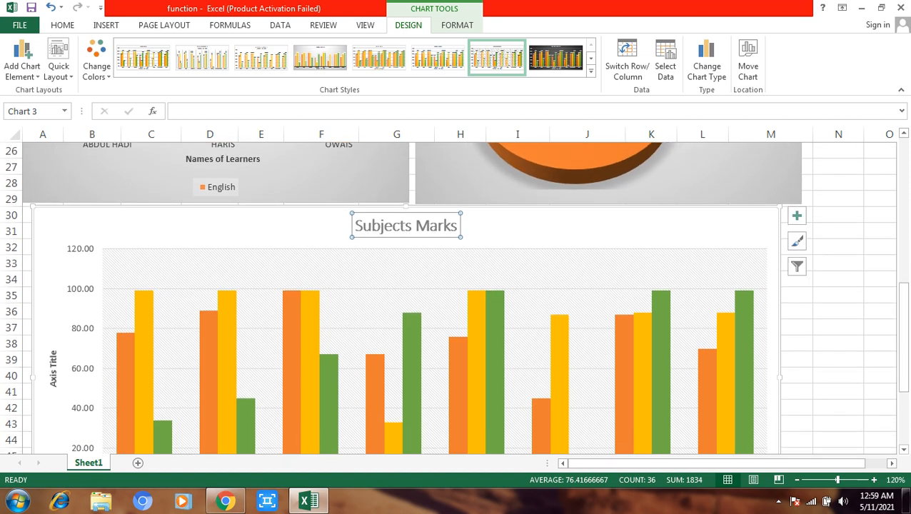
{"action": "left_click", "coordinate": [21, 65]}
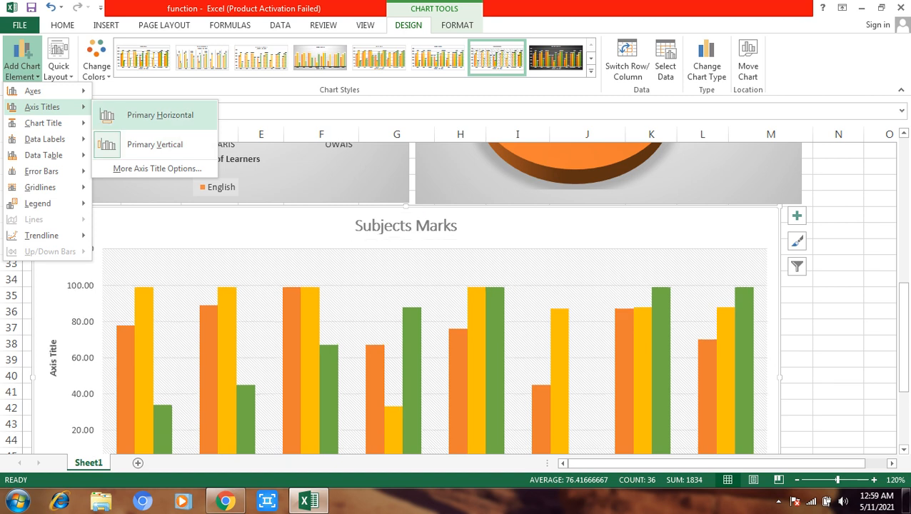
{"action": "left_click", "coordinate": [160, 115]}
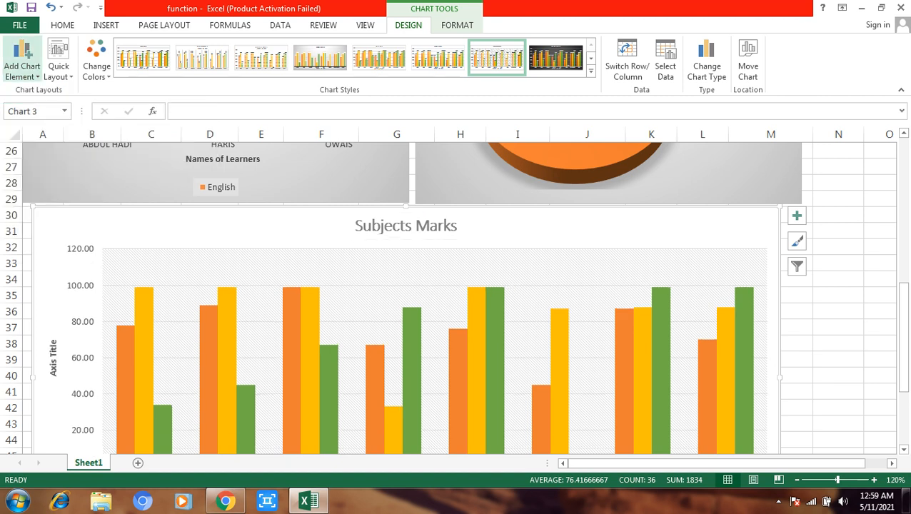
Step: Place the "Subjects Marks" chart title as a centered overlay on the plot area
{"action": "left_click", "coordinate": [22, 66]}
{"action": "mouse_move", "coordinate": [42, 107]}
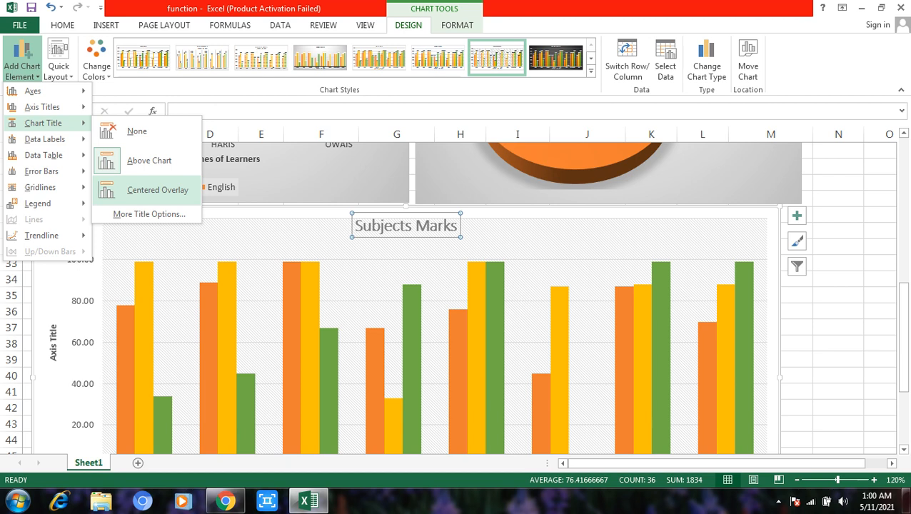
{"action": "left_click", "coordinate": [157, 190]}
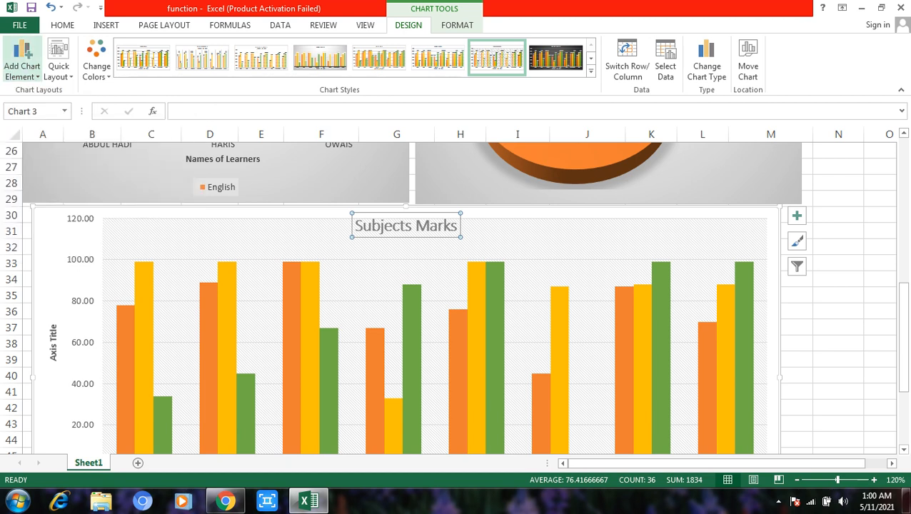
{"action": "left_click", "coordinate": [21, 66]}
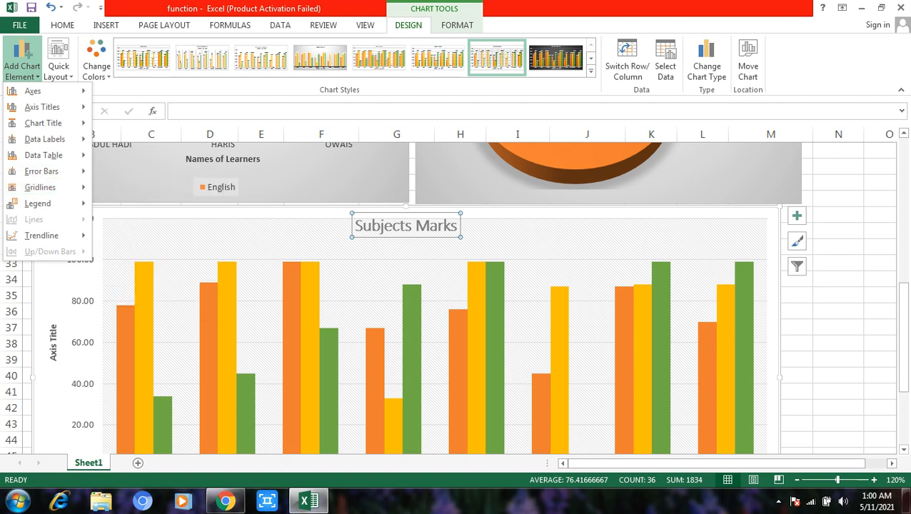
{"action": "key", "text": "Escape"}
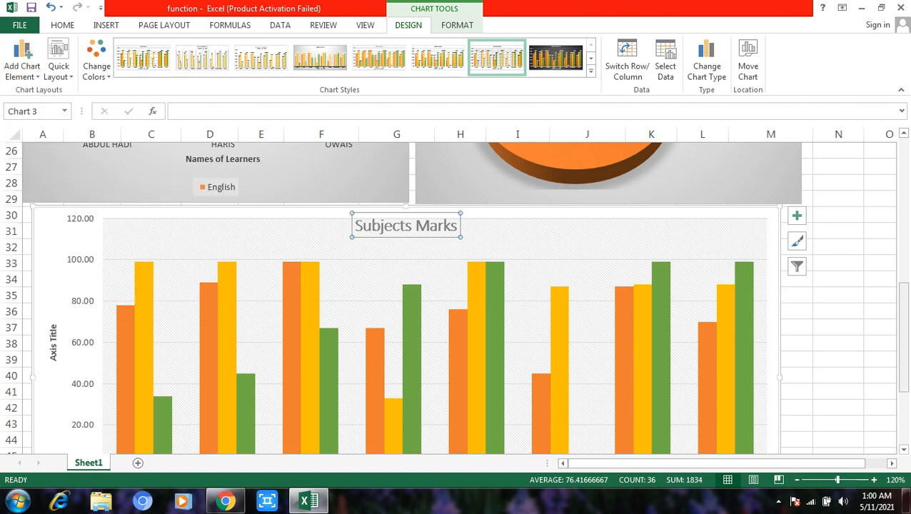
Step: Insert a plain 2-D line chart from the Name, Obtain and Percentage columns, ranges C8:C11 and L8:M11
{"action": "left_click_drag", "start_coordinate": [904, 318], "coordinate": [904, 171]}
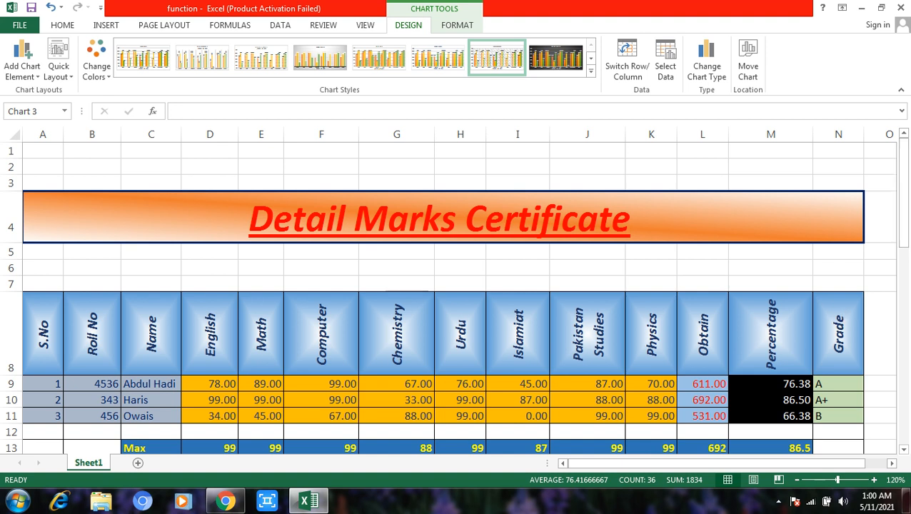
{"action": "left_click_drag", "start_coordinate": [151, 332], "coordinate": [151, 416]}
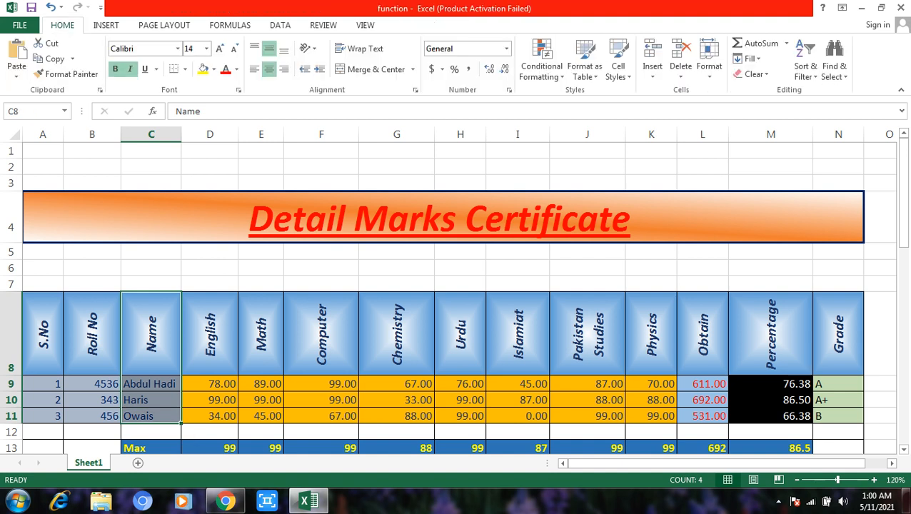
{"action": "left_click_drag", "start_coordinate": [703, 332], "coordinate": [771, 416], "text": "ctrl"}
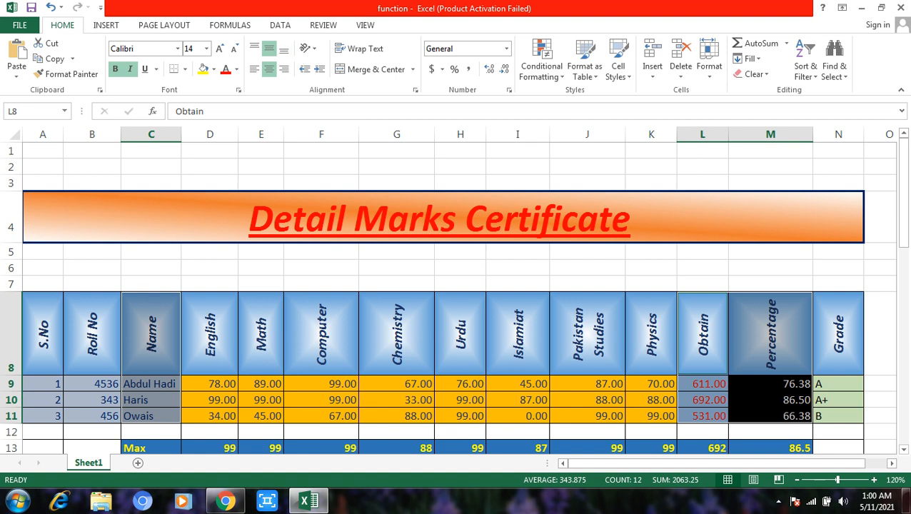
{"action": "left_click", "coordinate": [106, 25]}
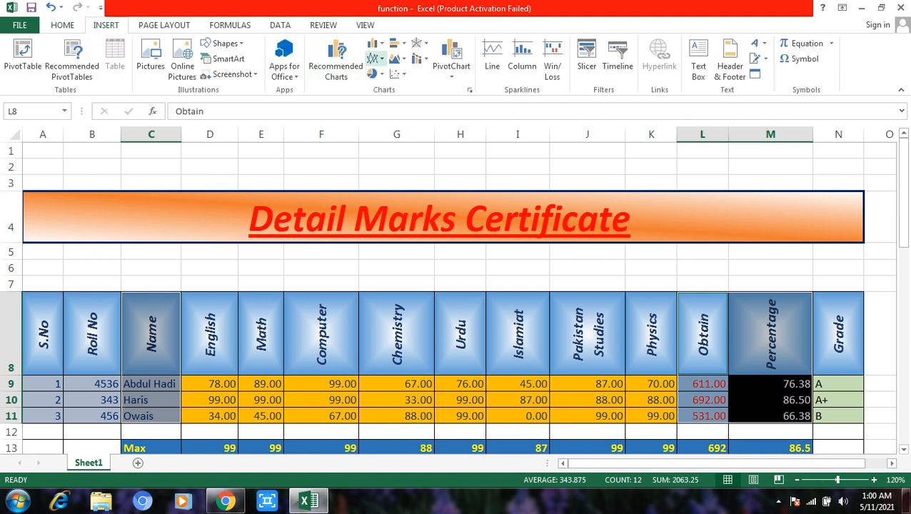
{"action": "left_click", "coordinate": [377, 58]}
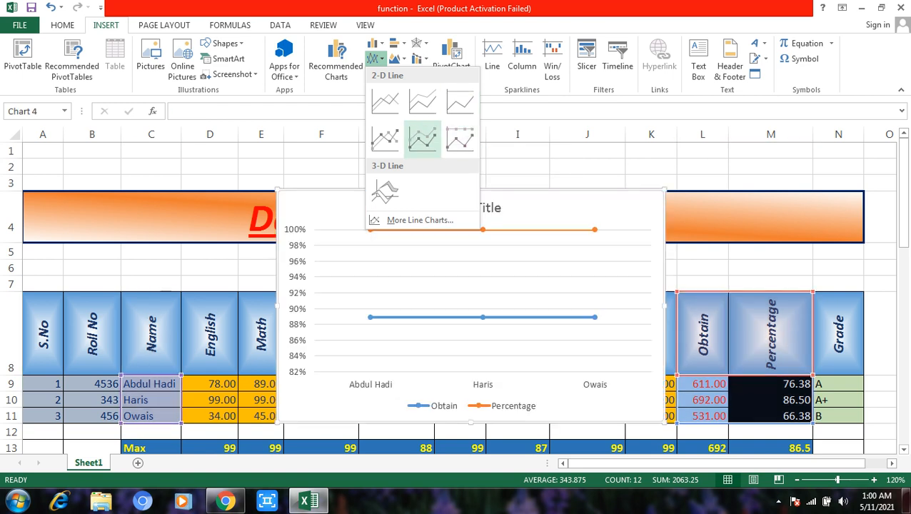
{"action": "left_click", "coordinate": [385, 102]}
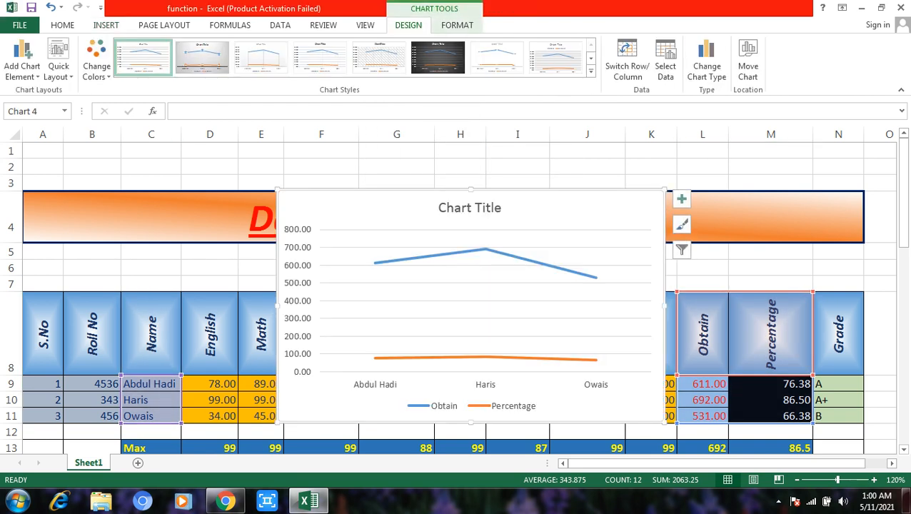
Step: Place the line chart directly below the Subjects Marks chart, from row 51, and widen it to that chart's edge in column M
{"action": "left_click_drag", "start_coordinate": [525, 206], "coordinate": [515, 459]}
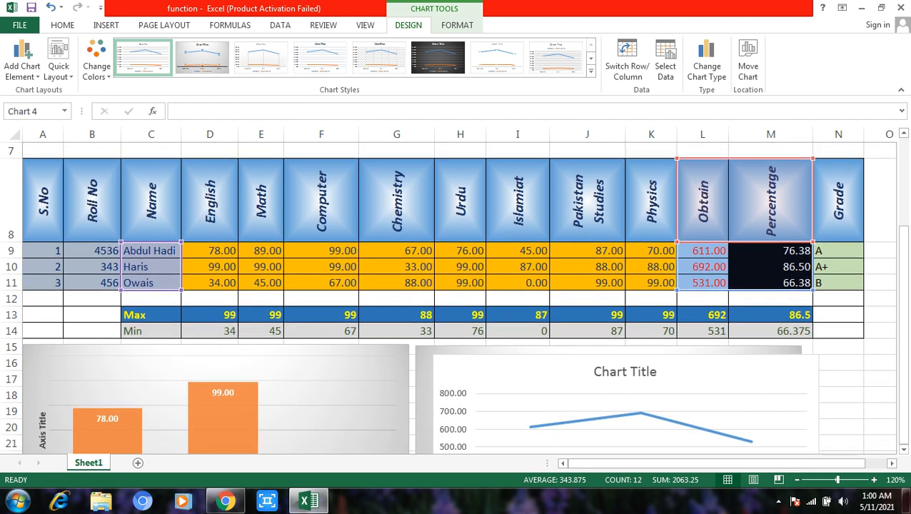
{"action": "left_click_drag", "start_coordinate": [516, 363], "coordinate": [495, 459]}
{"action": "left_click_drag", "start_coordinate": [357, 336], "coordinate": [210, 291]}
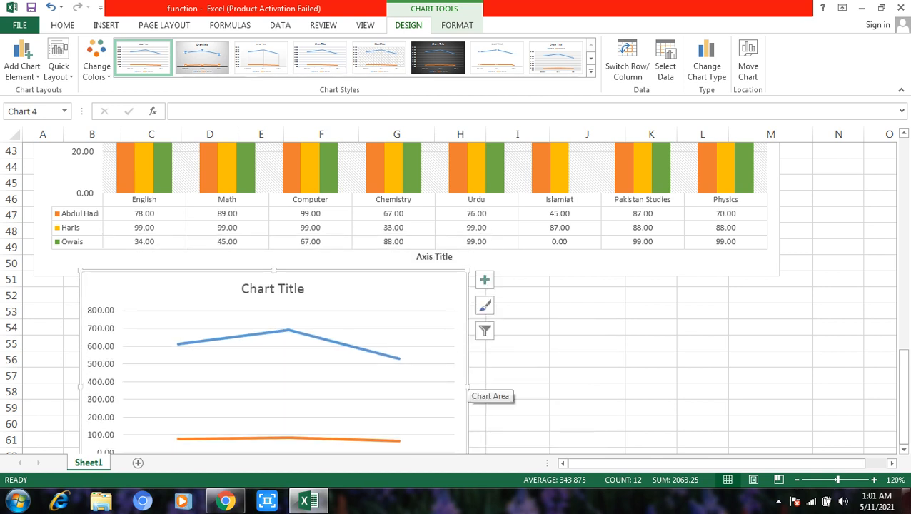
{"action": "left_click_drag", "start_coordinate": [468, 387], "coordinate": [779, 387]}
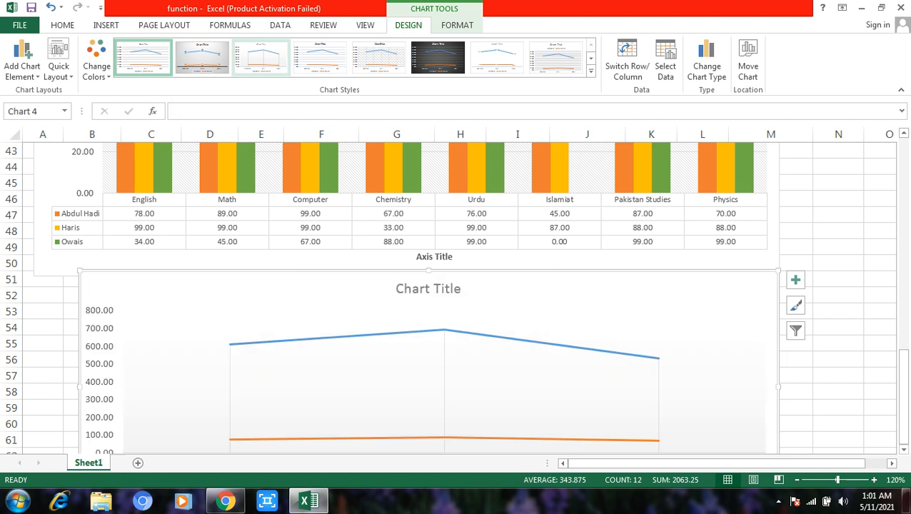
Step: Apply the line chart style with thick lines, fine minor gridlines and the legend beneath the title
{"action": "left_click", "coordinate": [262, 58]}
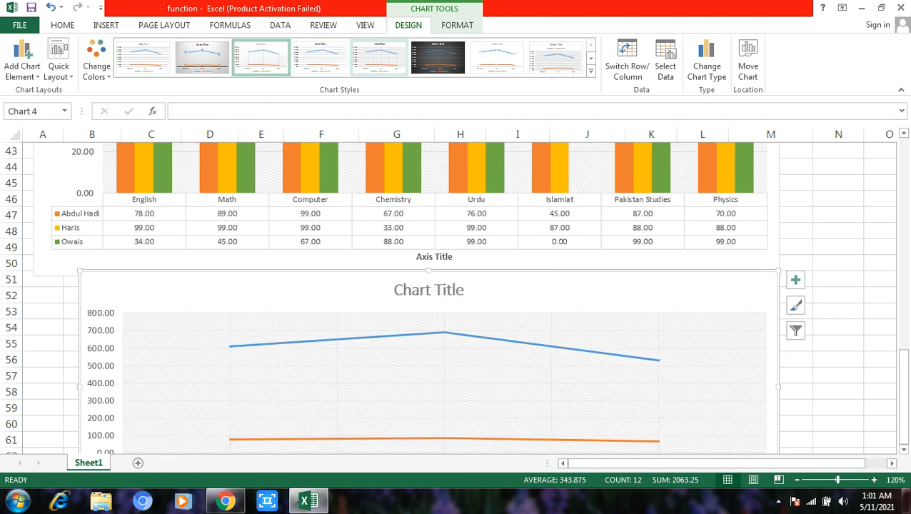
{"action": "left_click", "coordinate": [555, 57]}
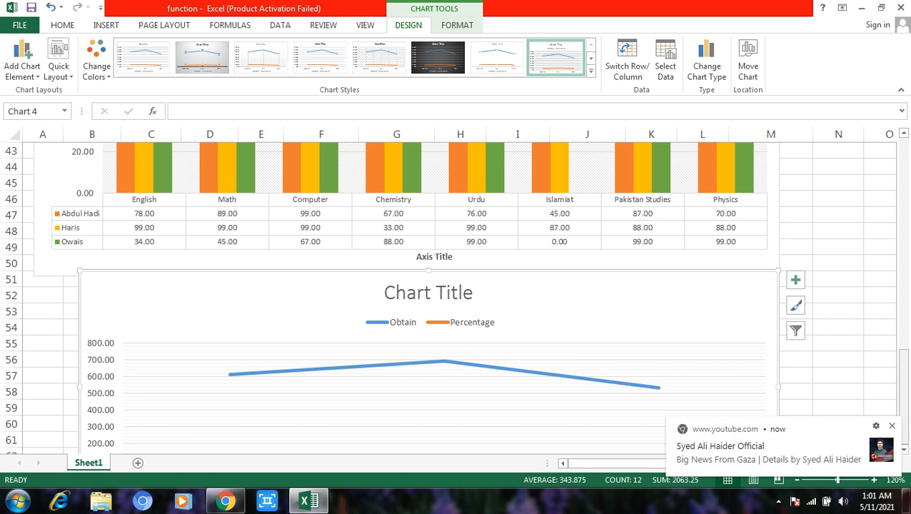
{"action": "left_click_drag", "start_coordinate": [905, 365], "coordinate": [904, 365]}
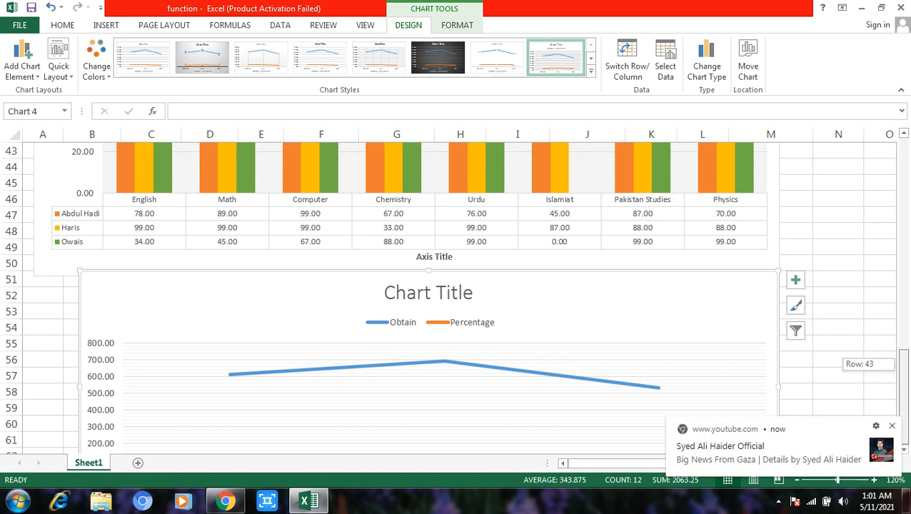
{"action": "left_click", "coordinate": [904, 450]}
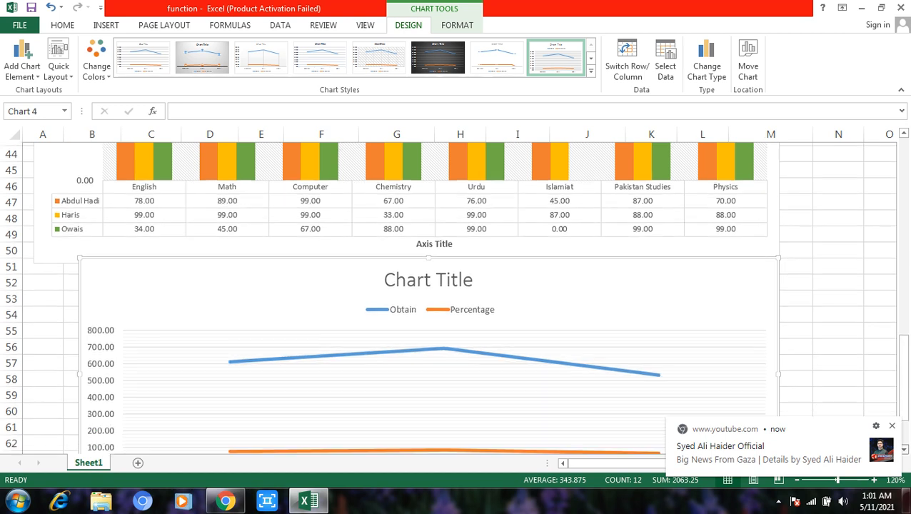
{"action": "left_click_drag", "start_coordinate": [904, 449], "coordinate": [904, 449]}
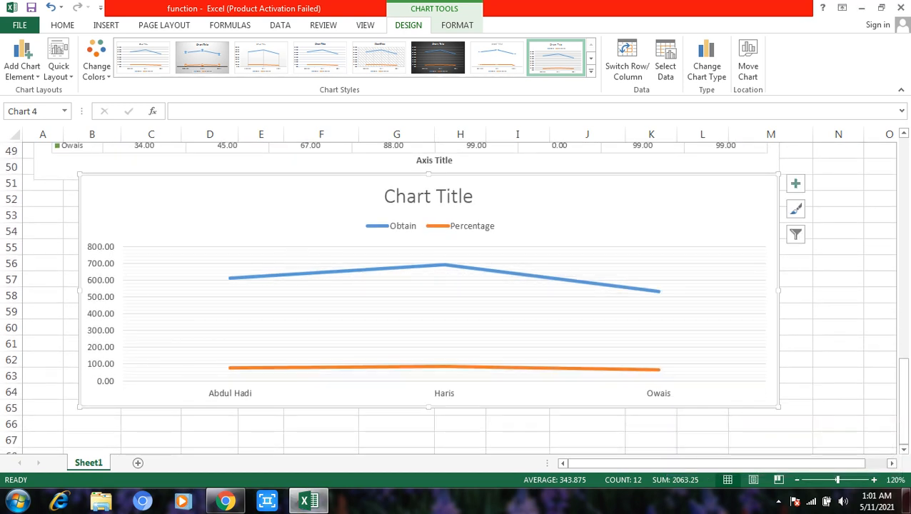
Step: Move the line chart to a new sheet named Chart1
{"action": "right_click", "coordinate": [699, 187]}
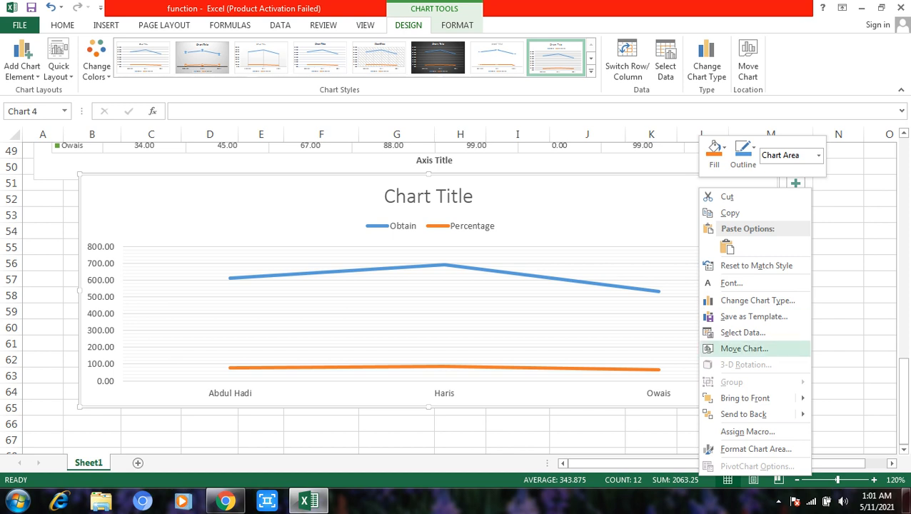
{"action": "left_click", "coordinate": [744, 349]}
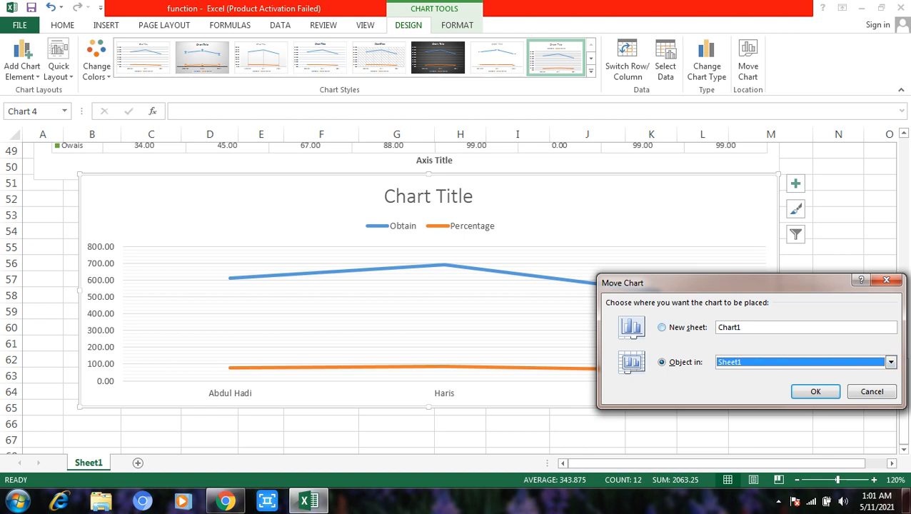
{"action": "key", "text": "alt+s"}
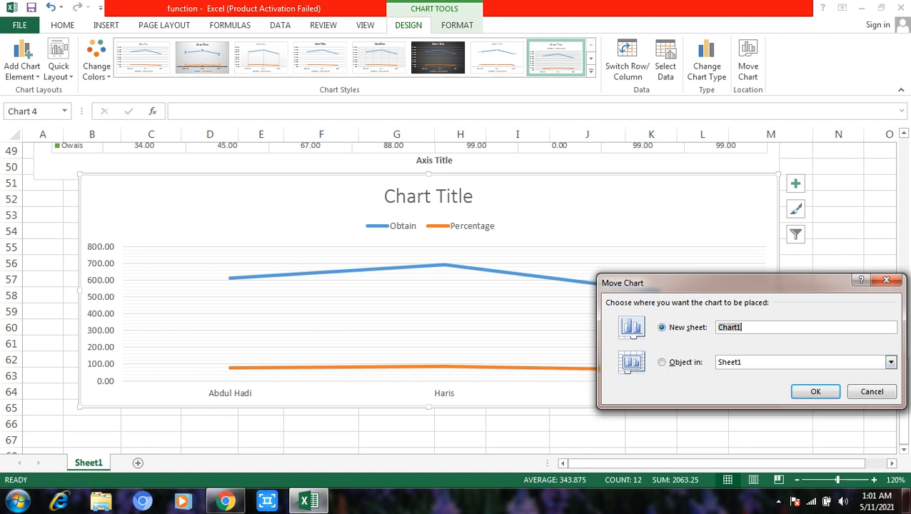
{"action": "key", "text": "Return"}
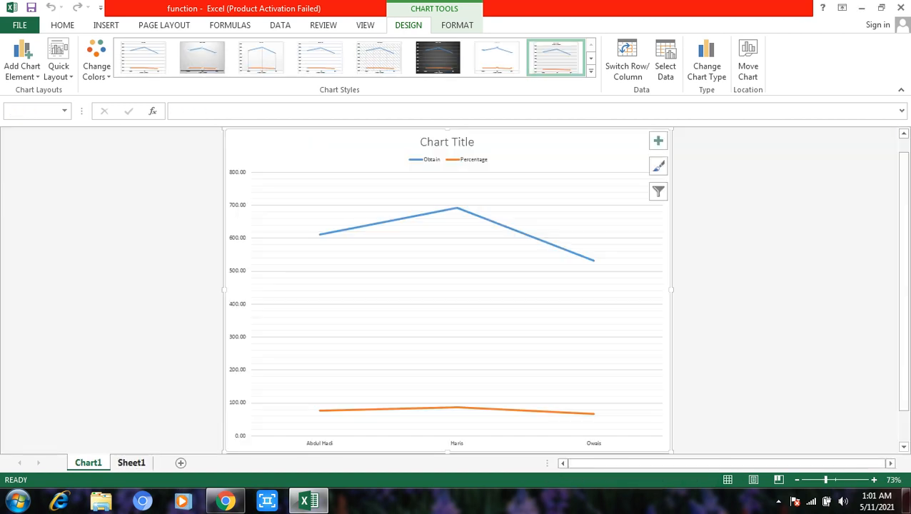
Step: Reorder the sheets so Chart1 comes after Sheet1, and go back to the marks table in Sheet1
{"action": "left_click", "coordinate": [131, 463]}
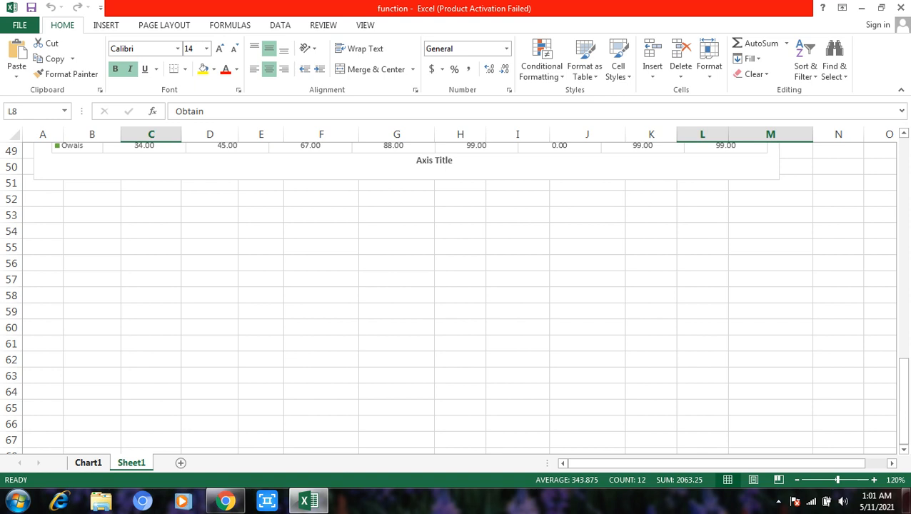
{"action": "left_click", "coordinate": [88, 463]}
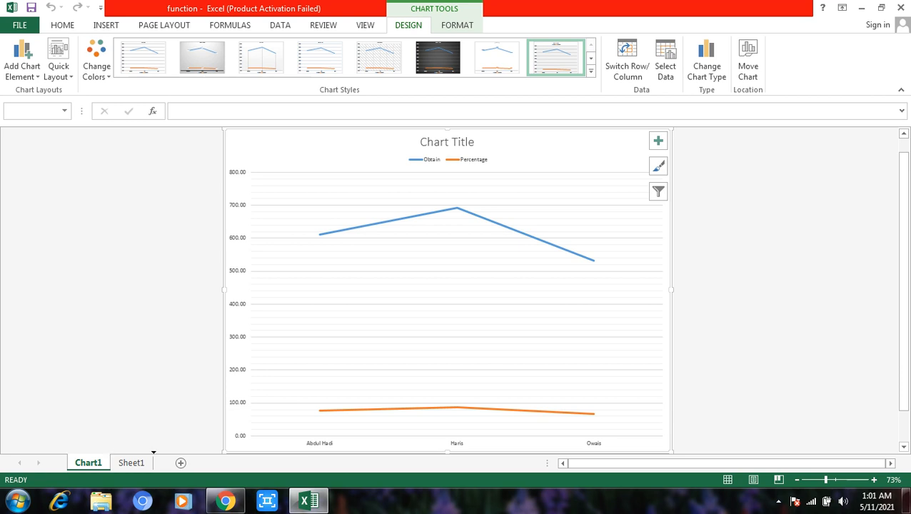
{"action": "left_click_drag", "start_coordinate": [88, 463], "coordinate": [154, 463]}
{"action": "left_click", "coordinate": [88, 462]}
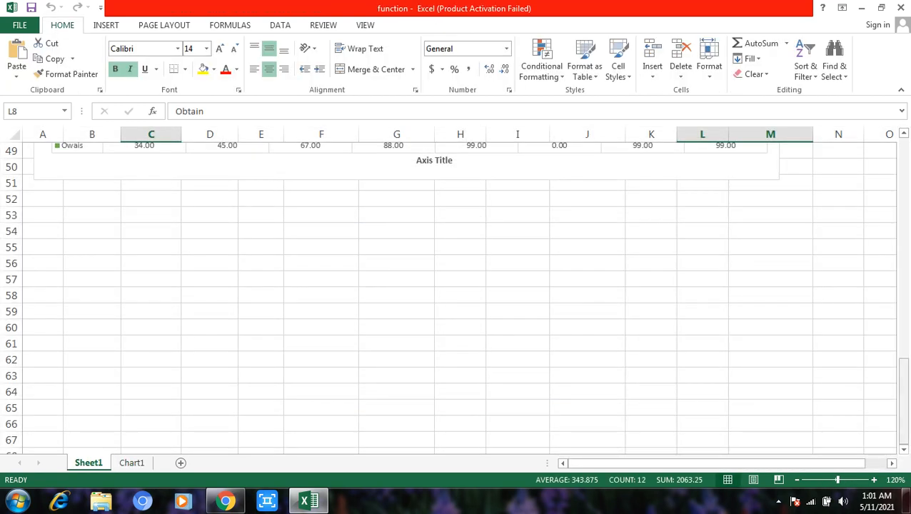
{"action": "left_click_drag", "start_coordinate": [904, 400], "coordinate": [904, 200]}
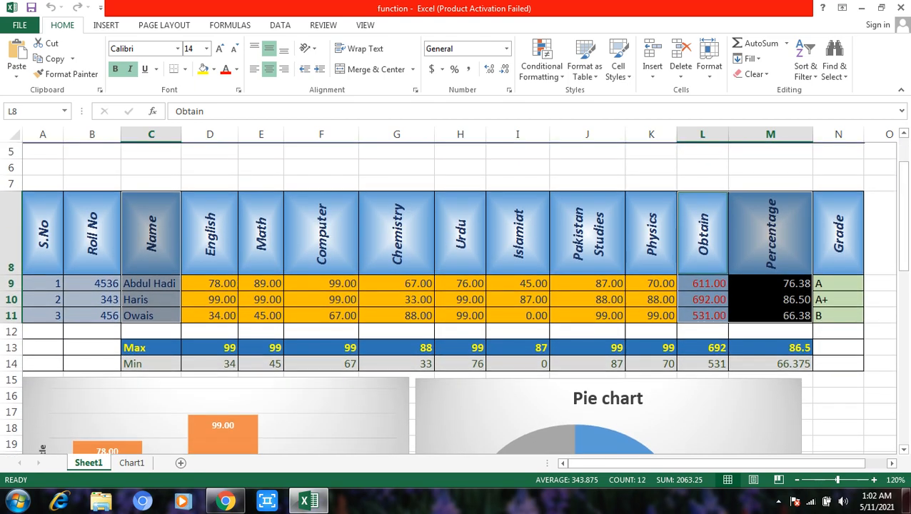
Step: Change the chart on the Chart1 sheet from a line chart to a Clustered Column chart
{"action": "left_click", "coordinate": [131, 463]}
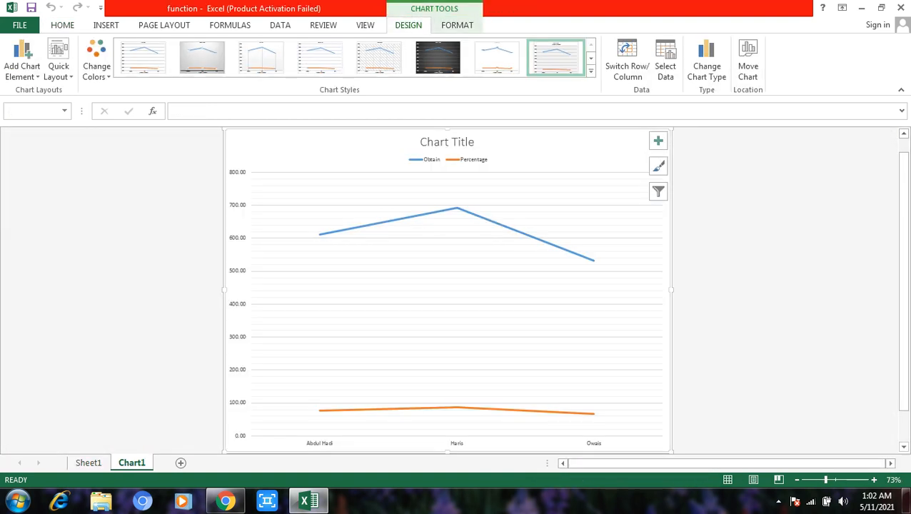
{"action": "left_click", "coordinate": [706, 66]}
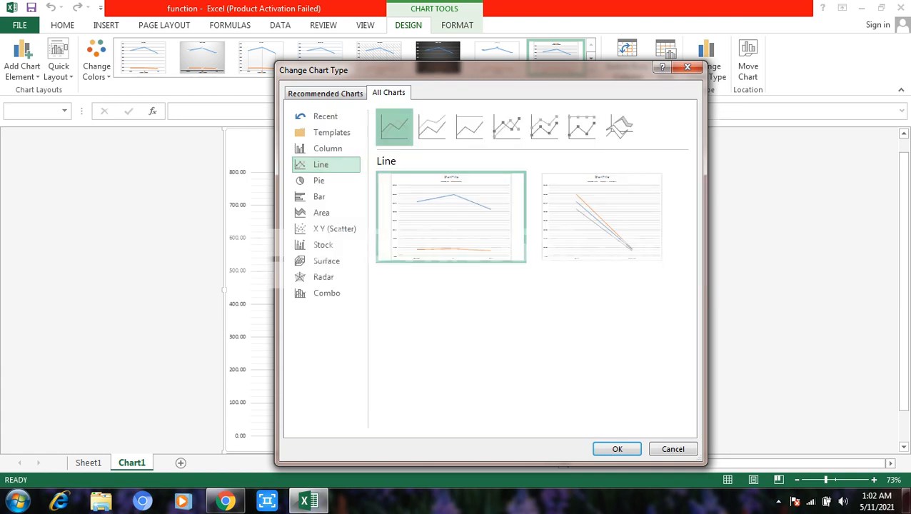
{"action": "left_click", "coordinate": [327, 148]}
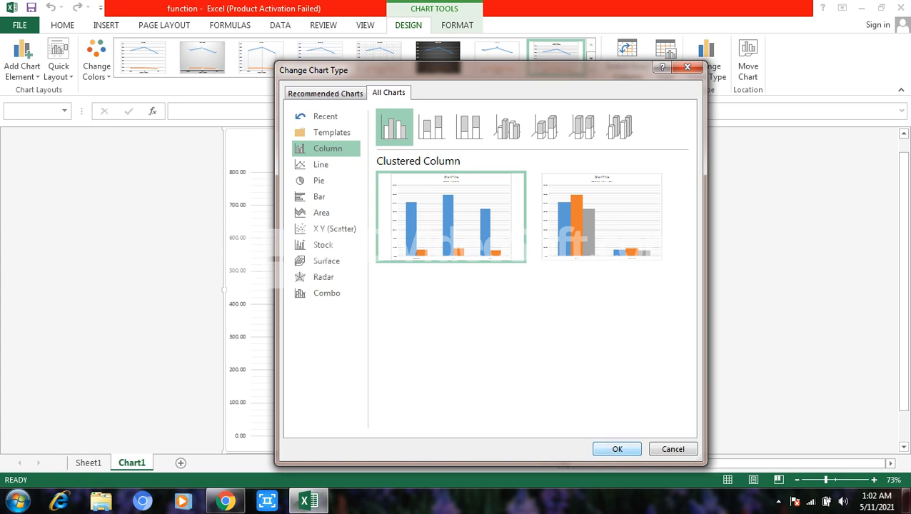
{"action": "left_click", "coordinate": [617, 449]}
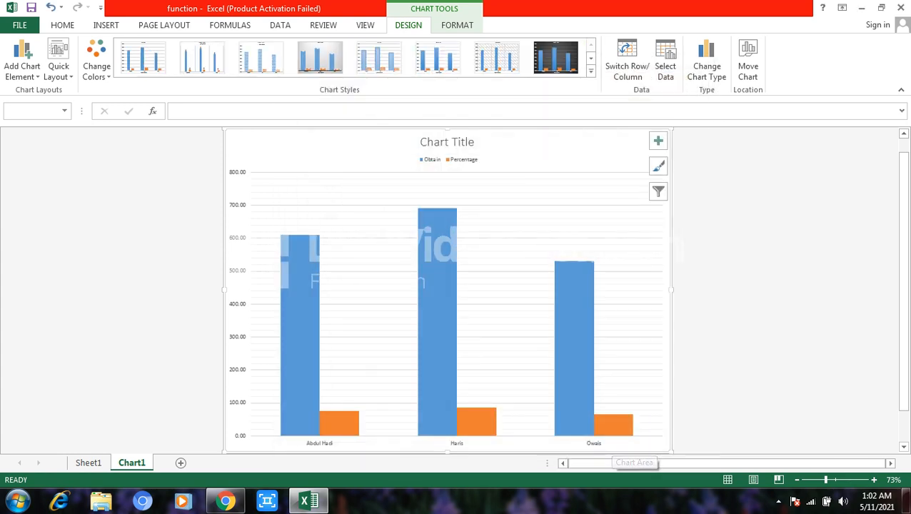
{"action": "mouse_move", "coordinate": [586, 377]}
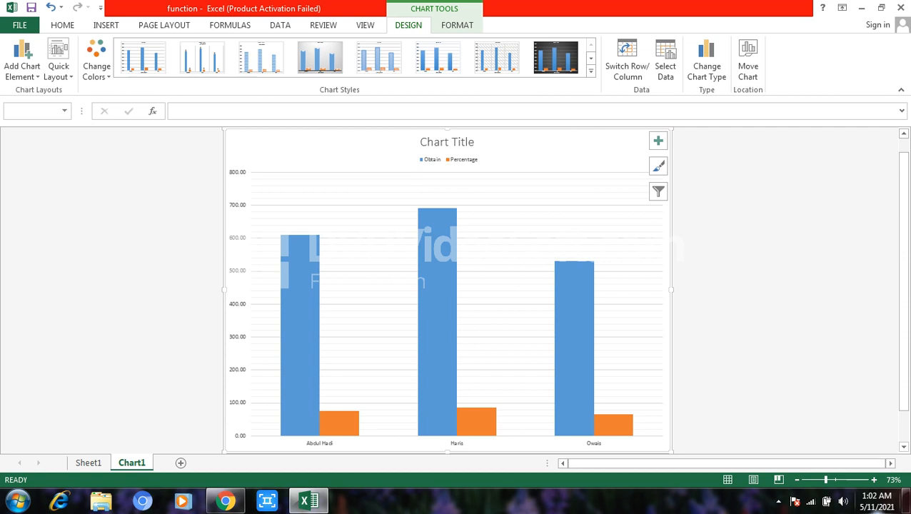
Step: Apply quick layout Layout 5, with a data table and vertical axis title, to the column chart on Chart1
{"action": "left_click", "coordinate": [875, 480]}
{"action": "left_click", "coordinate": [874, 480]}
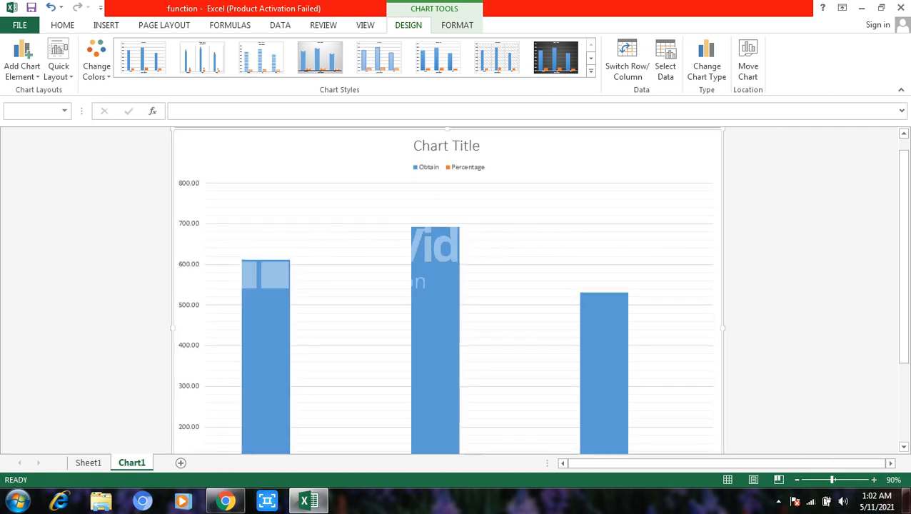
{"action": "left_click", "coordinate": [875, 480]}
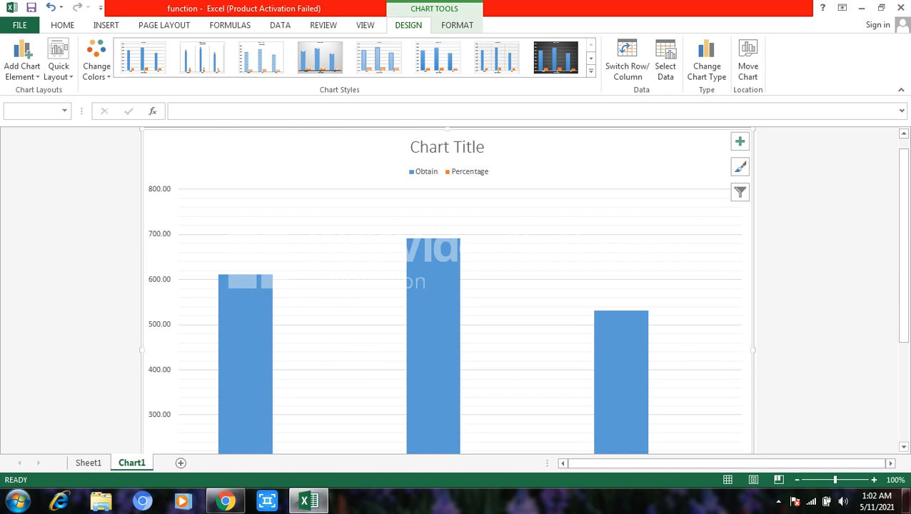
{"action": "left_click", "coordinate": [59, 63]}
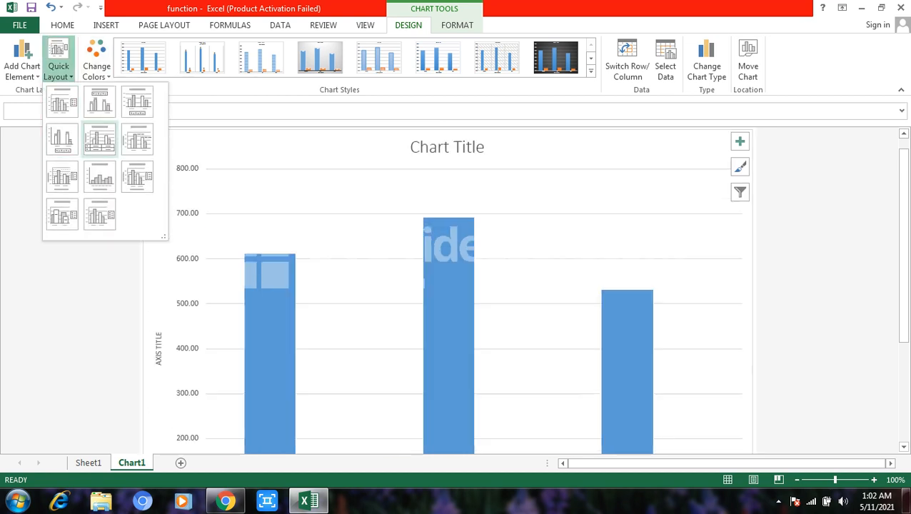
{"action": "left_click", "coordinate": [100, 139]}
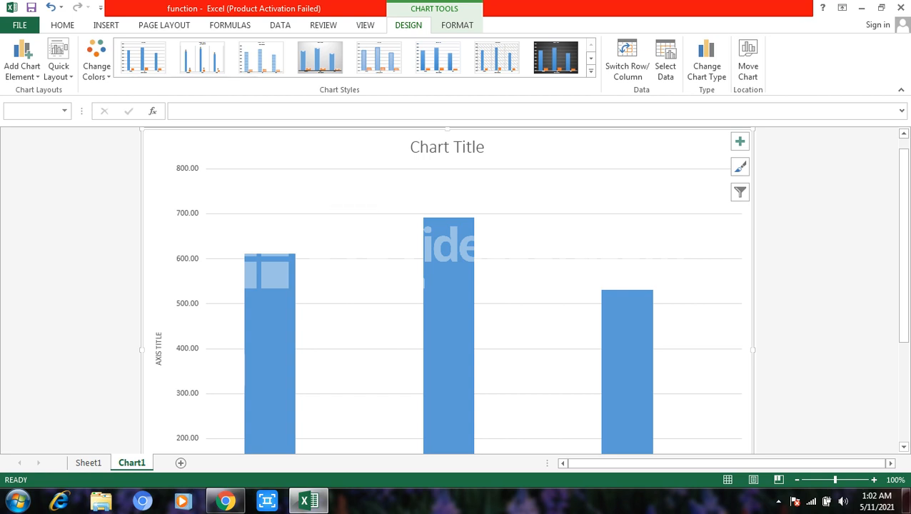
Step: Go back to Sheet1 and review the formulas for obtained marks, percentage, grade, maximum and minimum in the marks table
{"action": "left_click", "coordinate": [88, 463]}
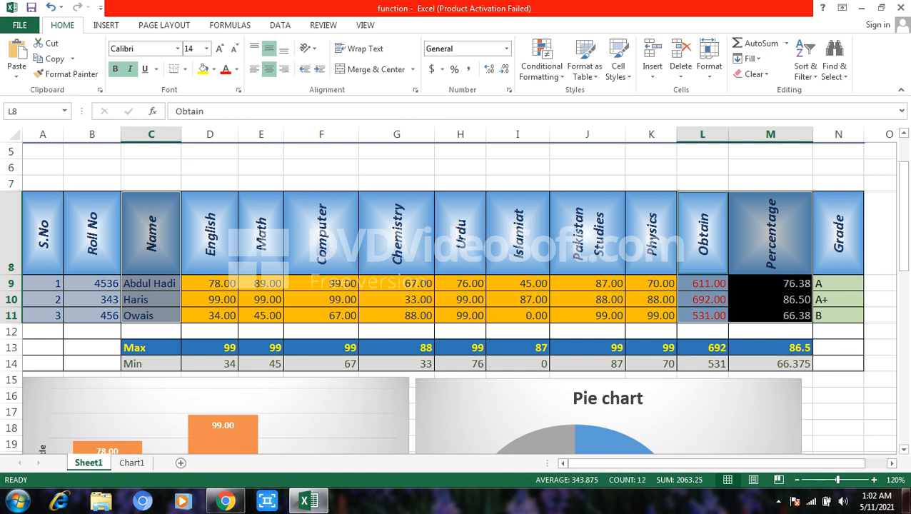
{"action": "left_click", "coordinate": [703, 283]}
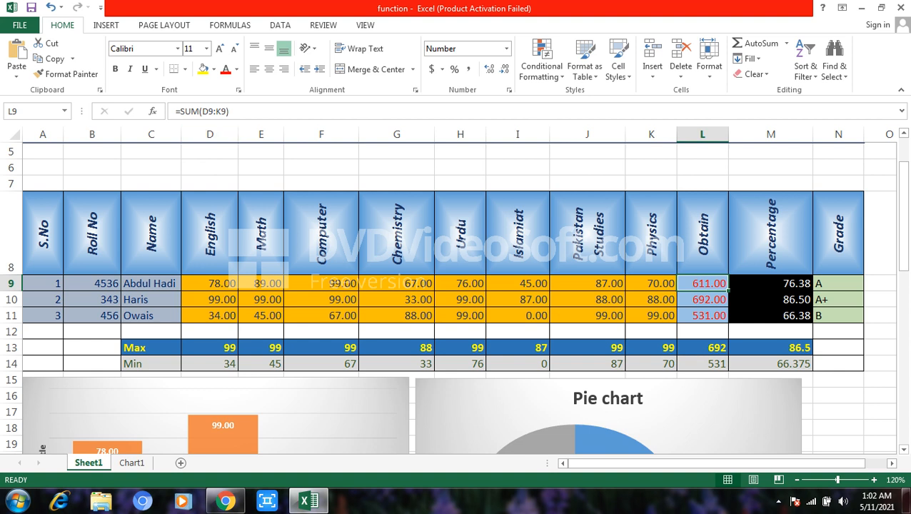
{"action": "left_click", "coordinate": [771, 283]}
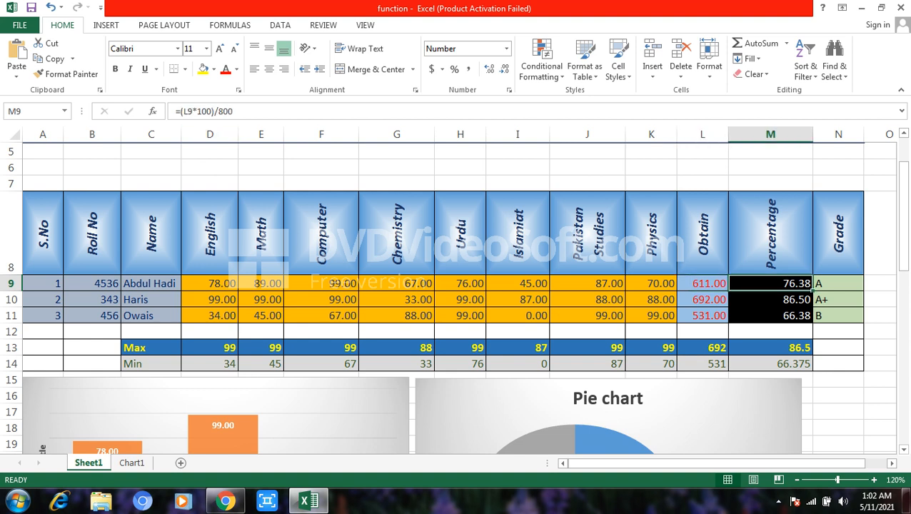
{"action": "left_click", "coordinate": [839, 284]}
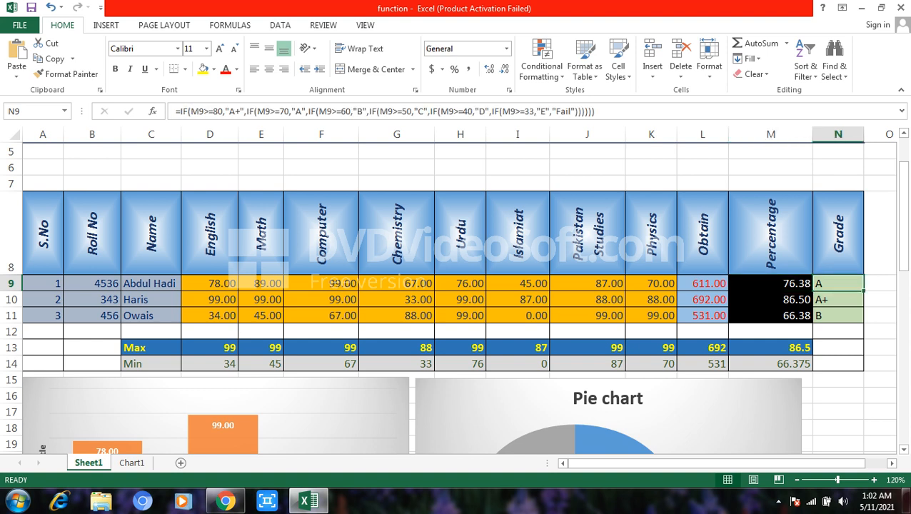
{"action": "left_click", "coordinate": [151, 348]}
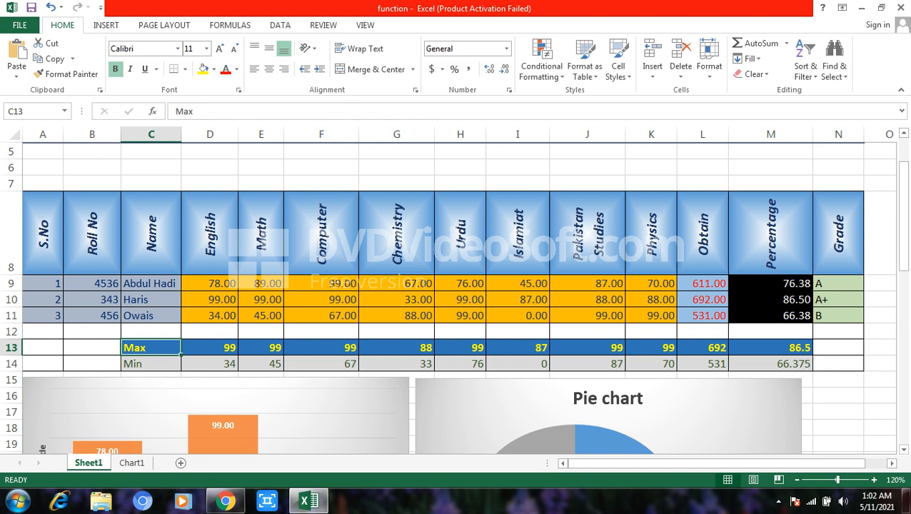
{"action": "left_click", "coordinate": [209, 348]}
{"action": "left_click", "coordinate": [209, 364]}
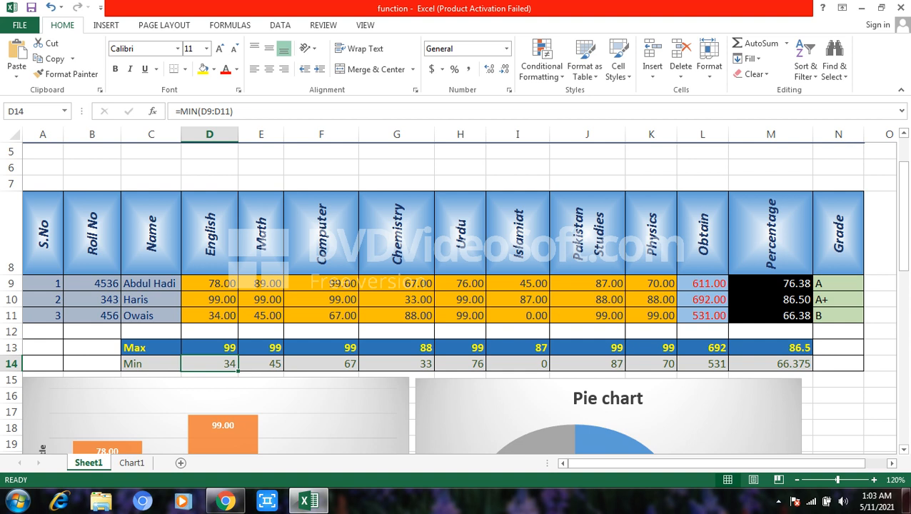
Step: Insert a 2-D Stacked Line with Markers chart from the Name, English and Math columns of the marks table (C8:E11)
{"action": "left_click_drag", "start_coordinate": [151, 232], "coordinate": [261, 315]}
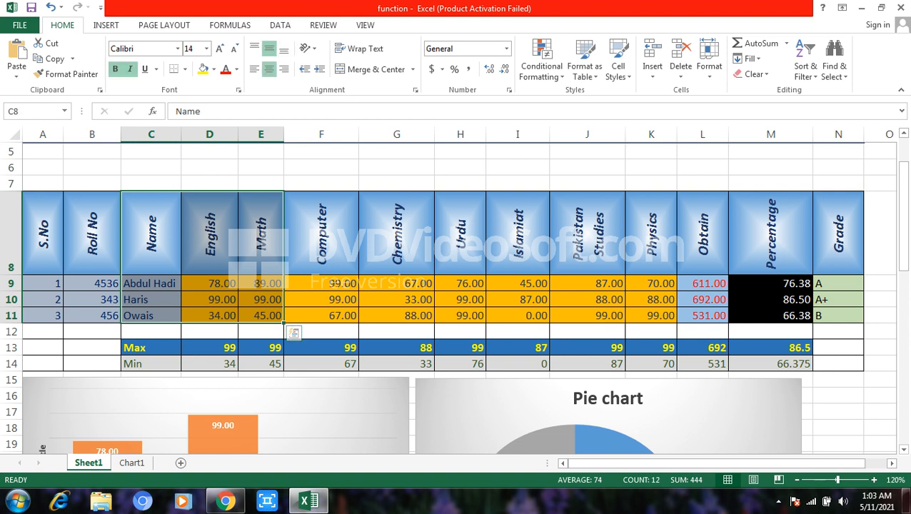
{"action": "left_click", "coordinate": [106, 25]}
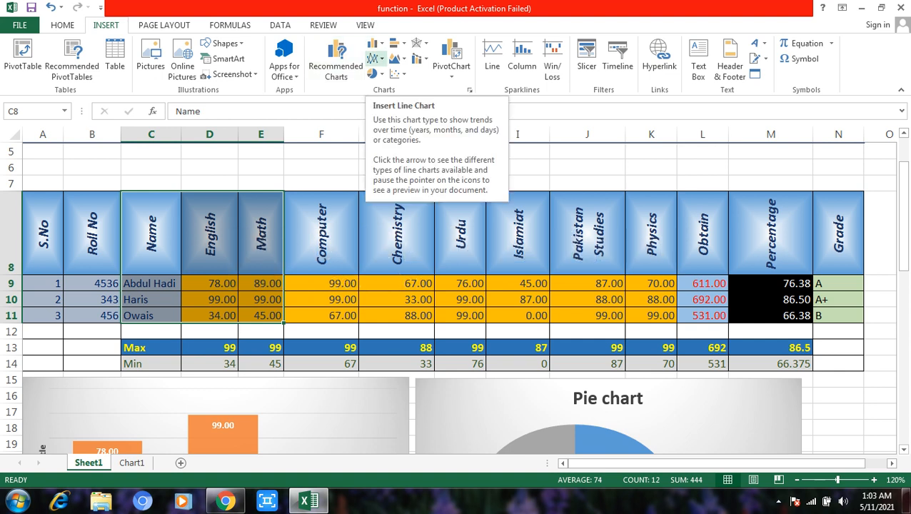
{"action": "left_click", "coordinate": [375, 58]}
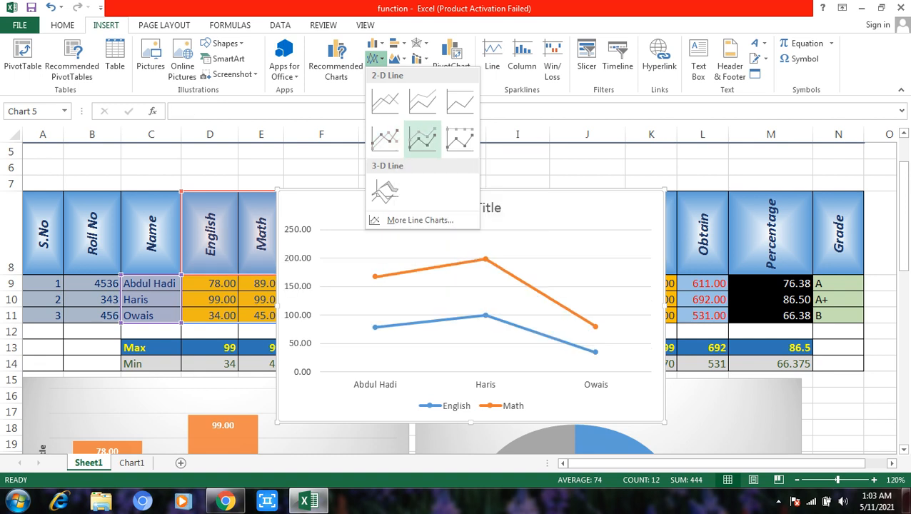
{"action": "left_click", "coordinate": [422, 137]}
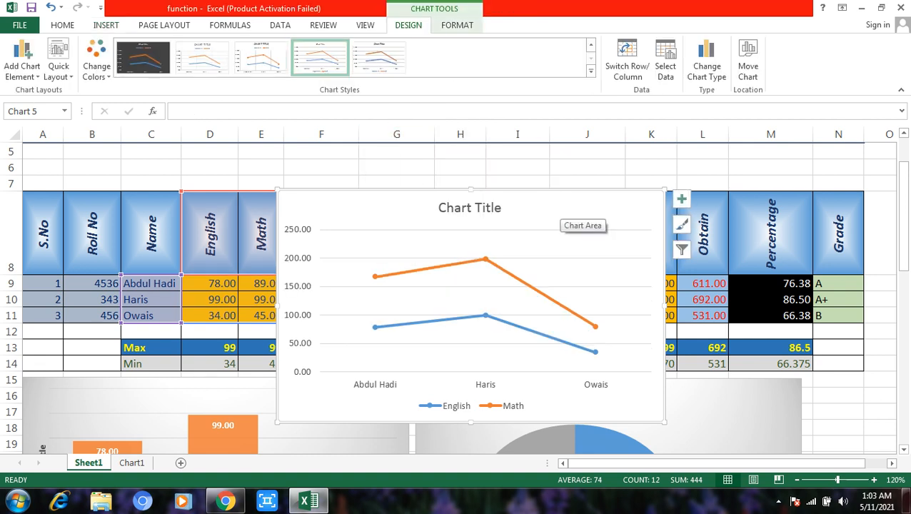
Step: Move the English and Math line chart to a new sheet named Chart2
{"action": "right_click", "coordinate": [563, 200]}
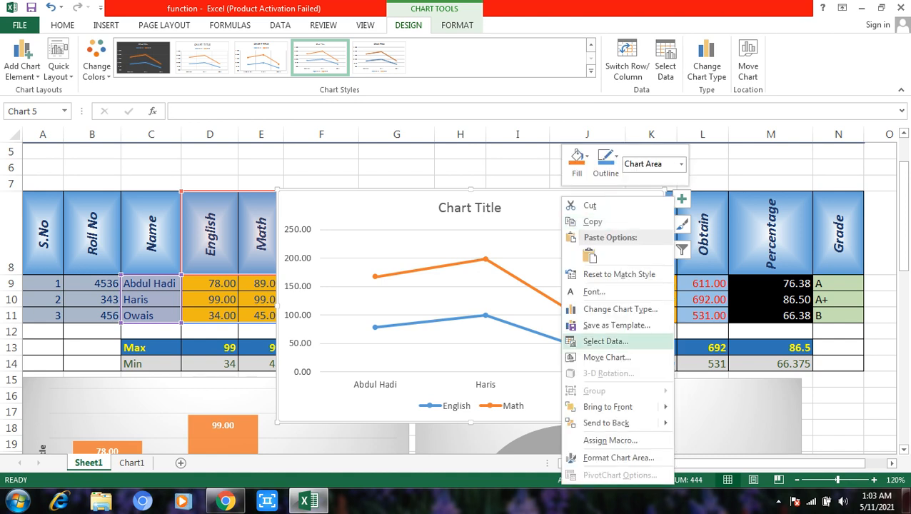
{"action": "left_click", "coordinate": [607, 357]}
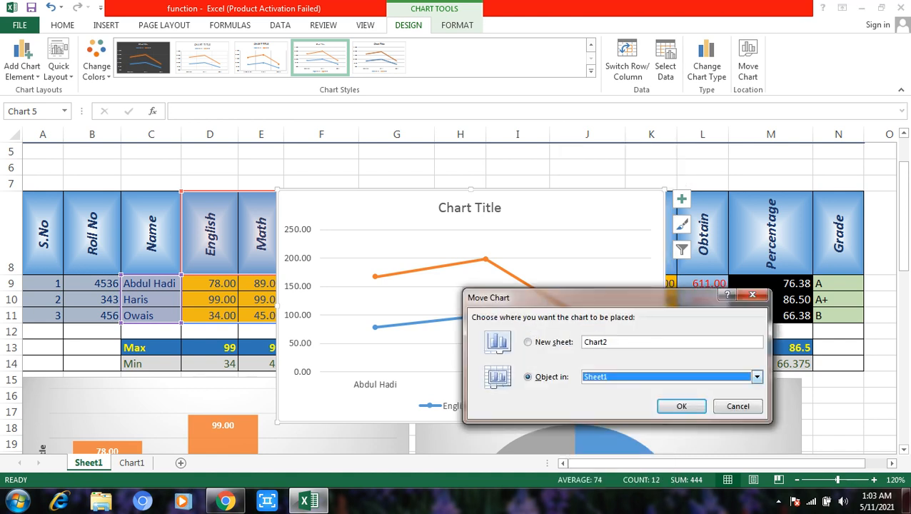
{"action": "left_click", "coordinate": [529, 342]}
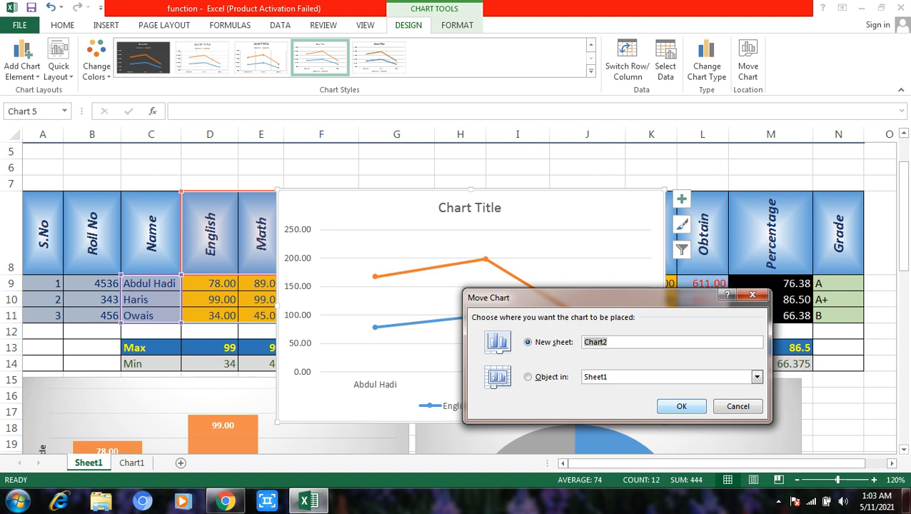
{"action": "left_click", "coordinate": [682, 407]}
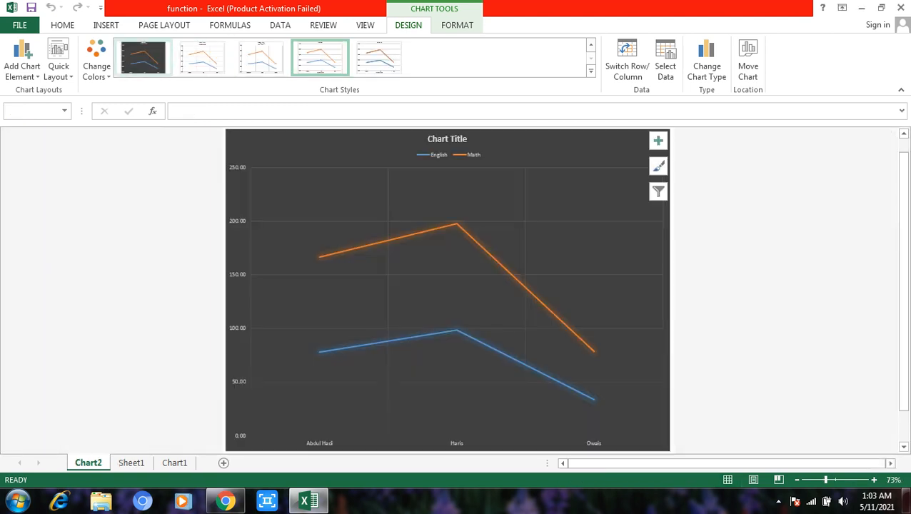
Step: Recolour the line chart on Chart2 with the fourth Colorful palette and apply the white chart style with markers and vertical gridlines
{"action": "left_click", "coordinate": [143, 57]}
{"action": "left_click", "coordinate": [96, 66]}
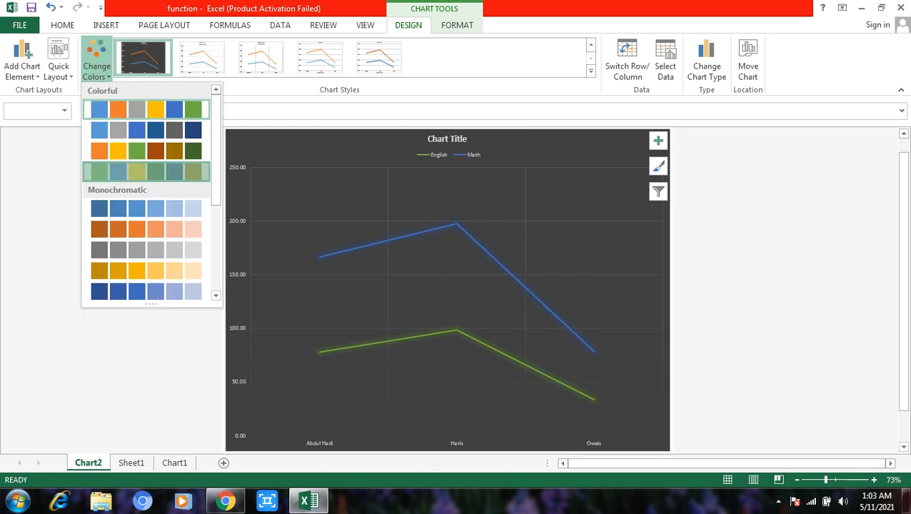
{"action": "left_click", "coordinate": [147, 171]}
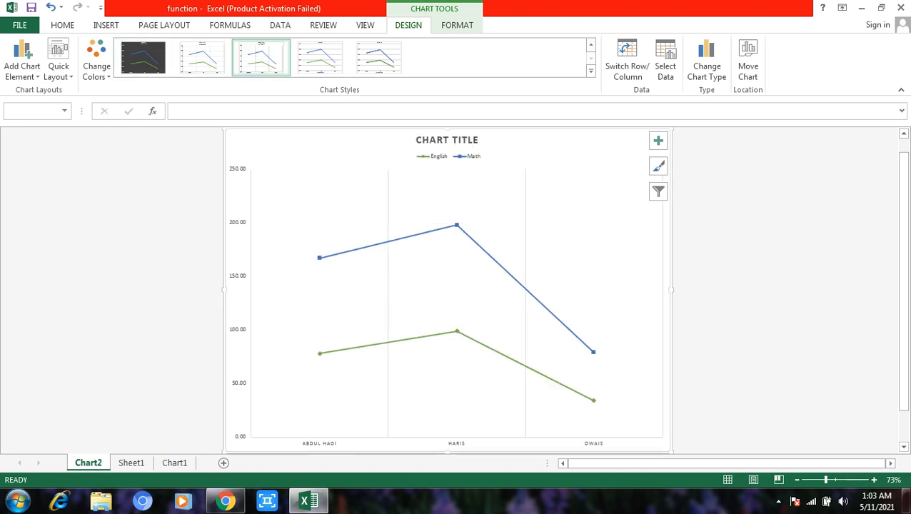
{"action": "left_click", "coordinate": [262, 58]}
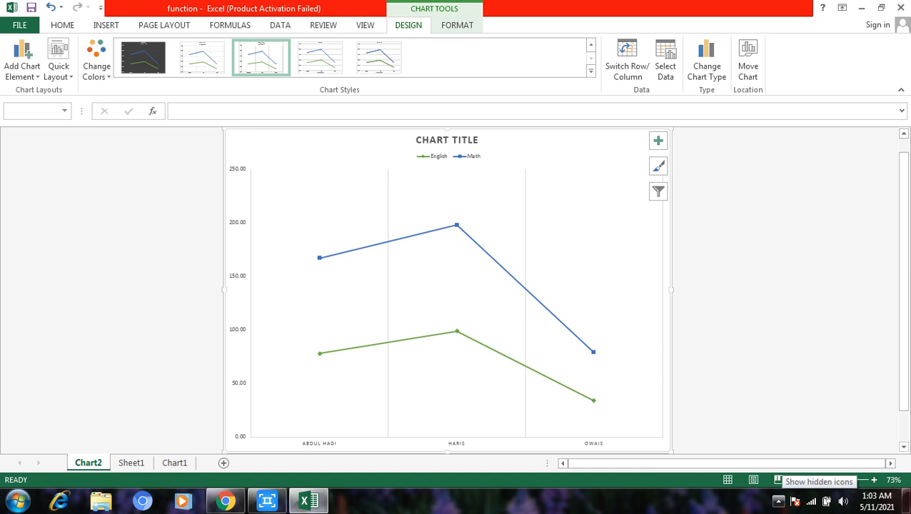
{"action": "left_click", "coordinate": [778, 501]}
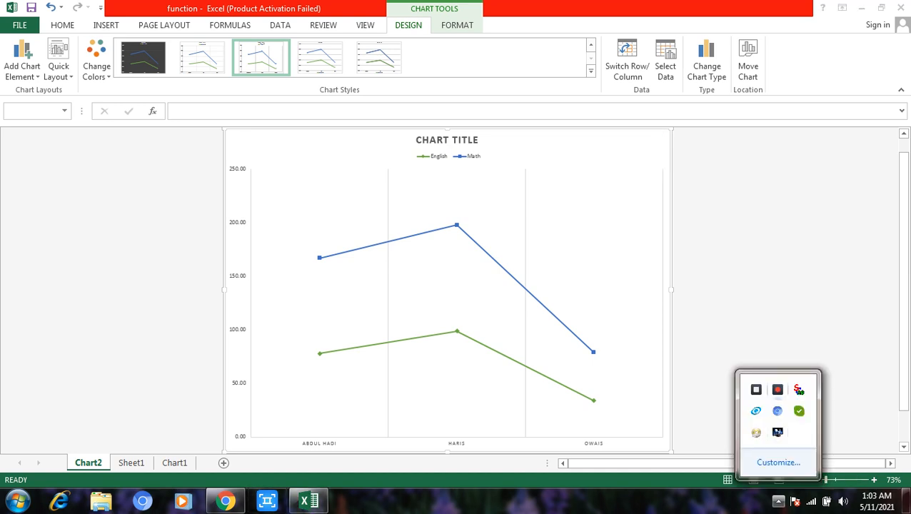